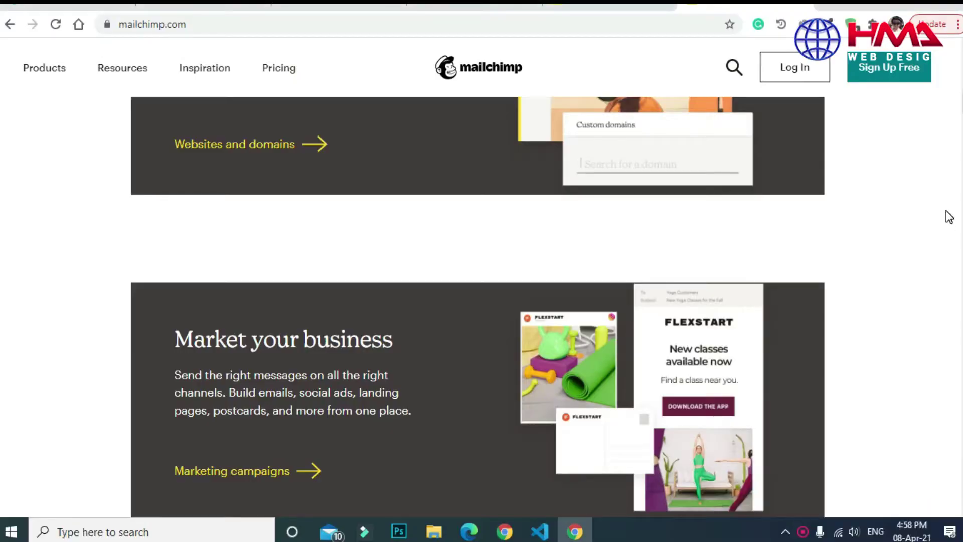
# Scroll up and down through the mailchimp.com homepage.
pyautogui.scroll(4, 478, 307)
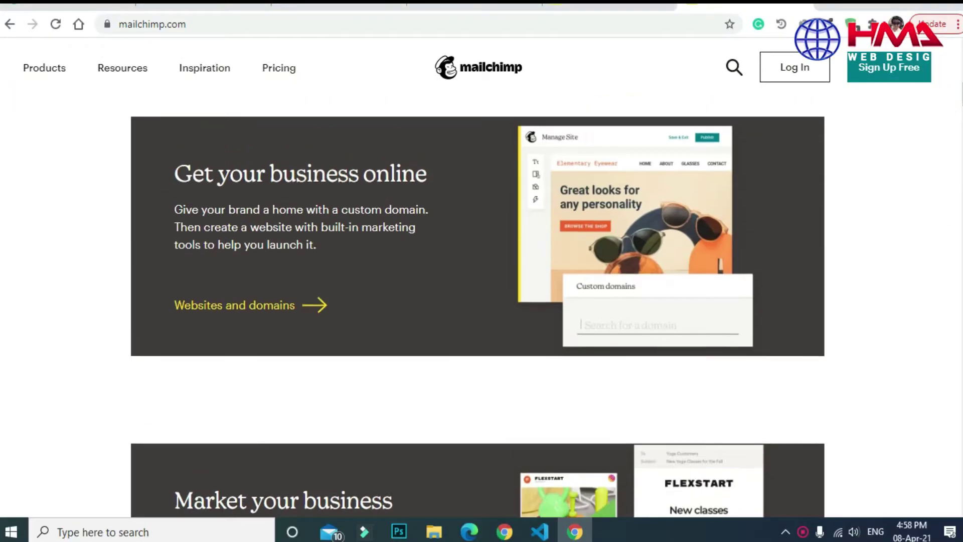
pyautogui.scroll(8, 478, 307)
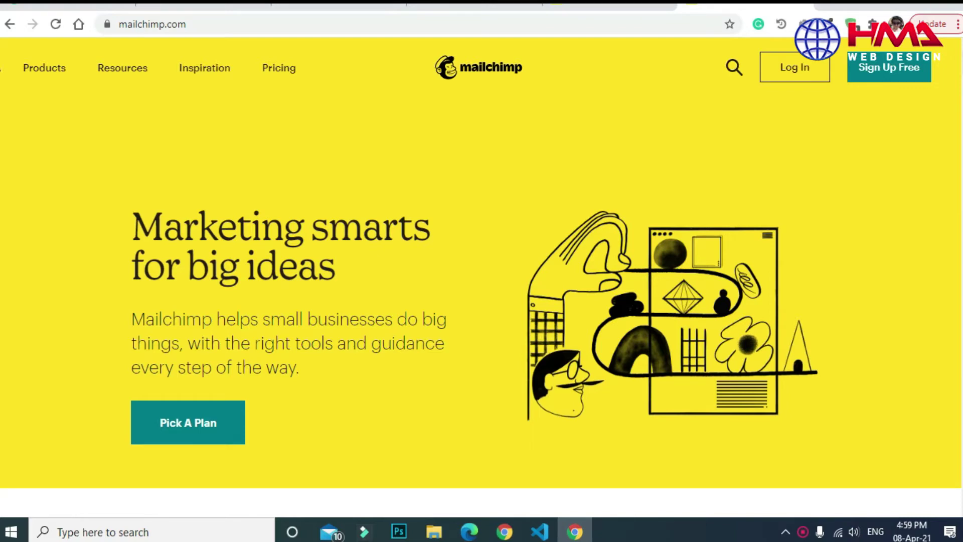
pyautogui.scroll(-5, 1, 83)
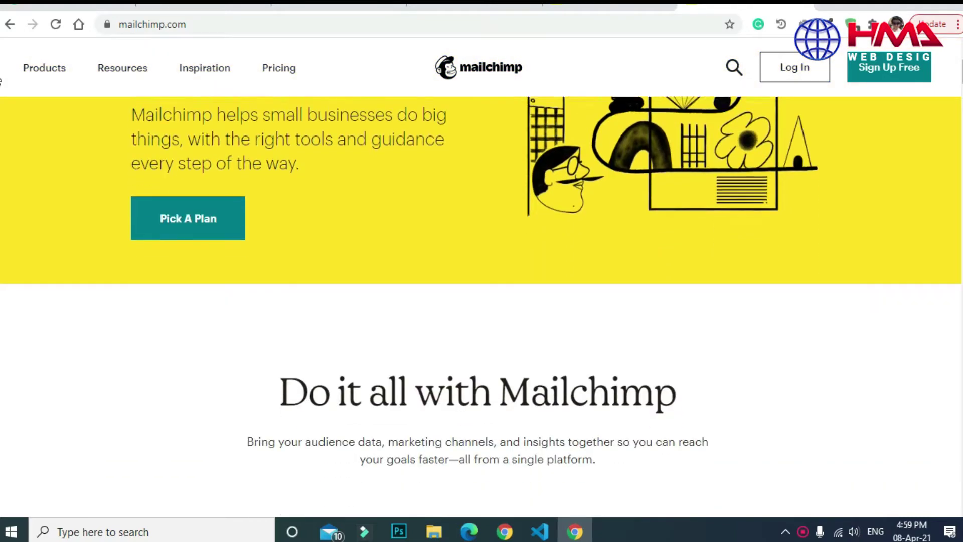
pyautogui.scroll(-2, 1, 84)
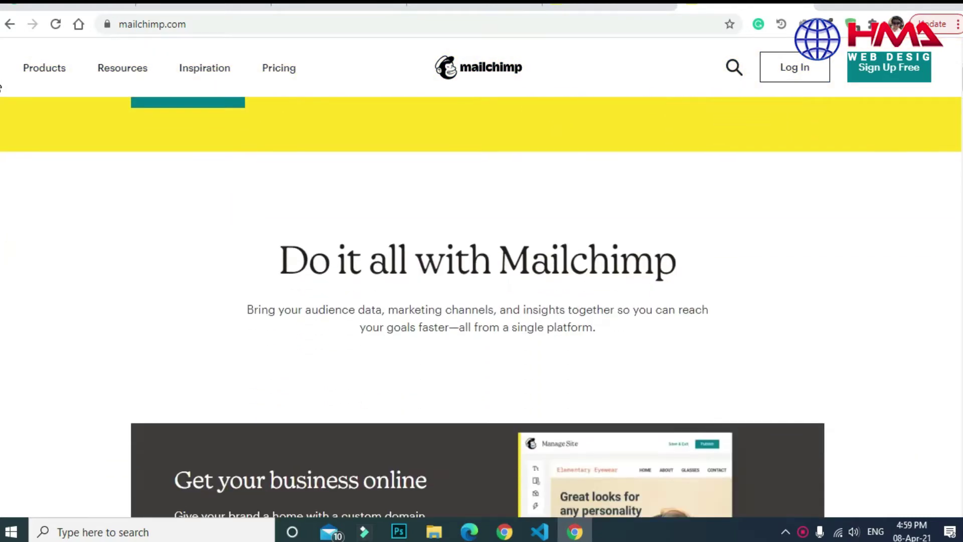
pyautogui.scroll(-3, 1, 87)
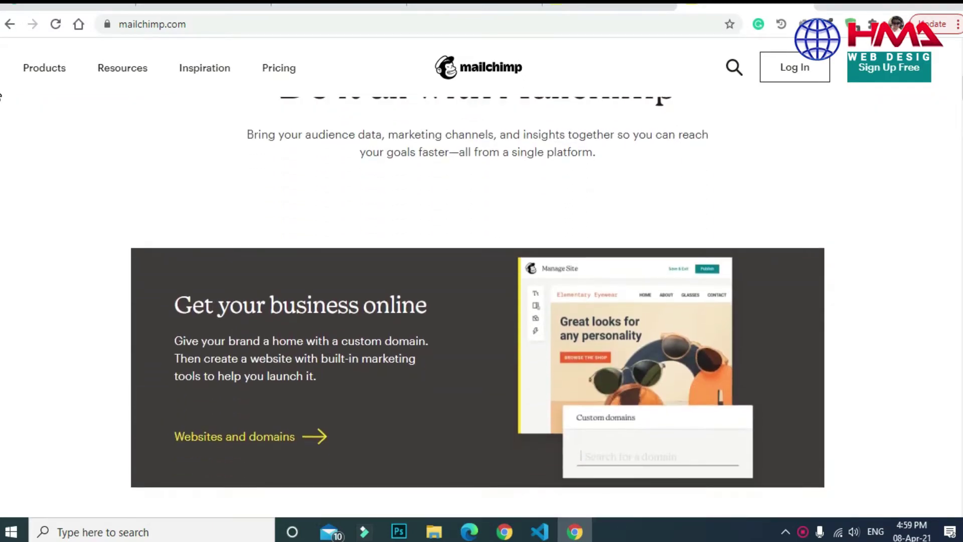
pyautogui.scroll(-1, 1, 96)
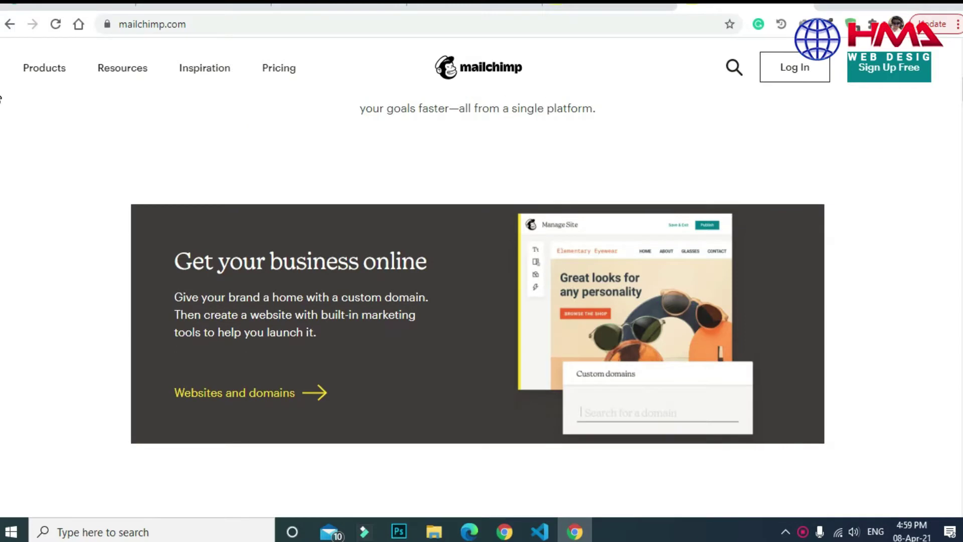
pyautogui.scroll(-1, 1, 98)
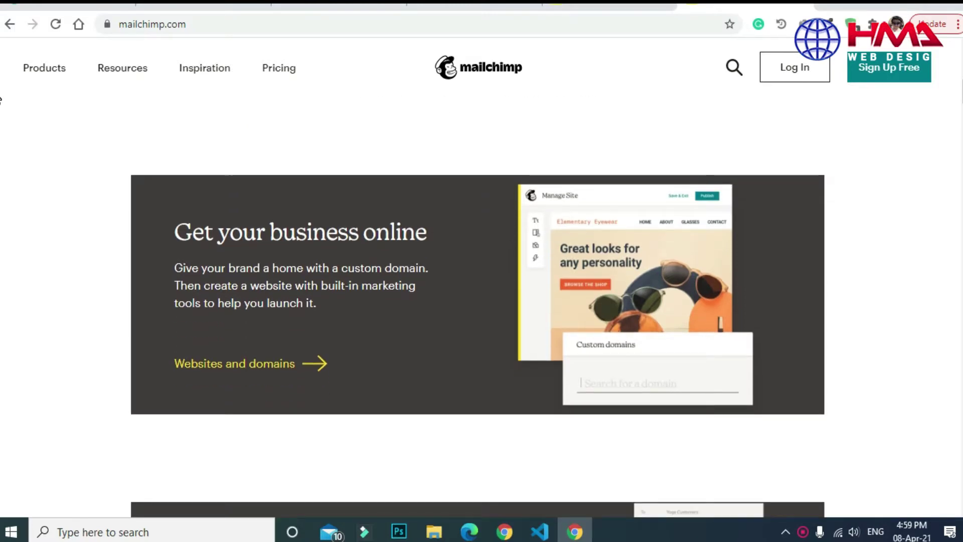
pyautogui.scroll(-5, 1, 99)
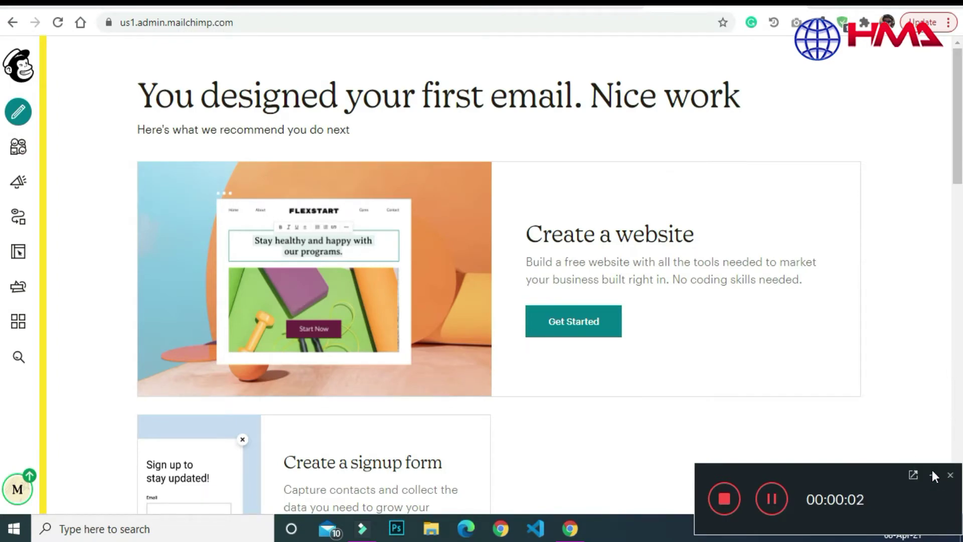
# Open the Dashboard, then go to the Campaigns section from the left sidebar.
pyautogui.click(933, 474)
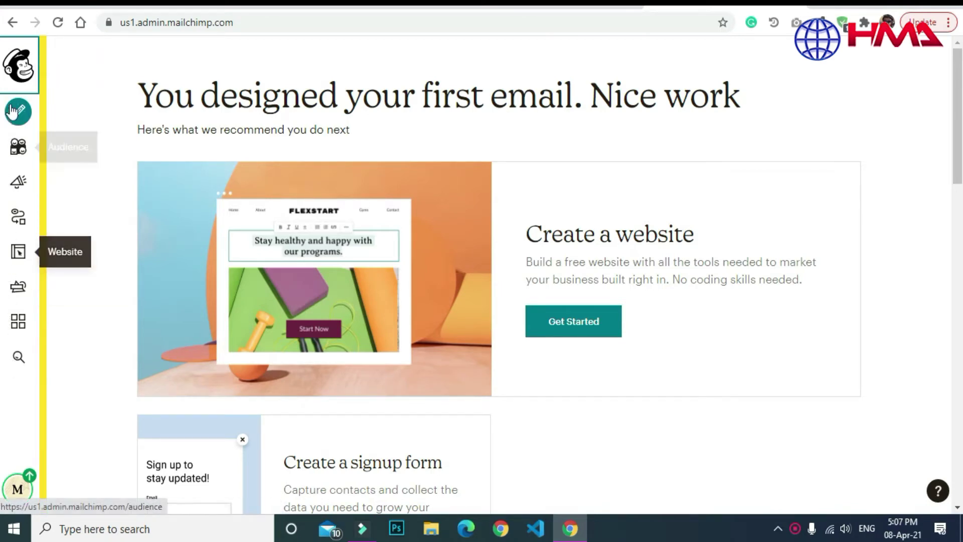
pyautogui.scroll(-2, 2, 110)
pyautogui.scroll(2, 2, 110)
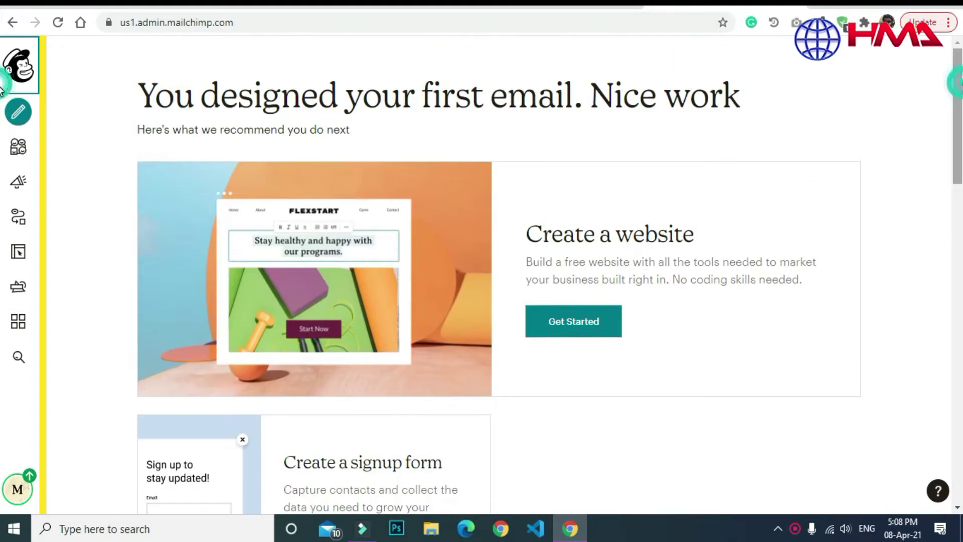
pyautogui.scroll(-5, 1, 126)
pyautogui.scroll(5, 2, 166)
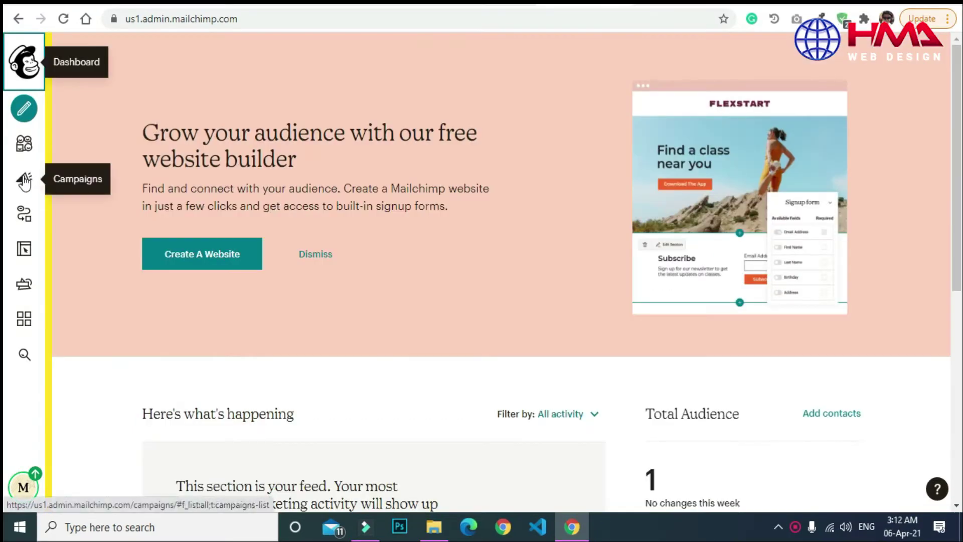
pyautogui.click(25, 183)
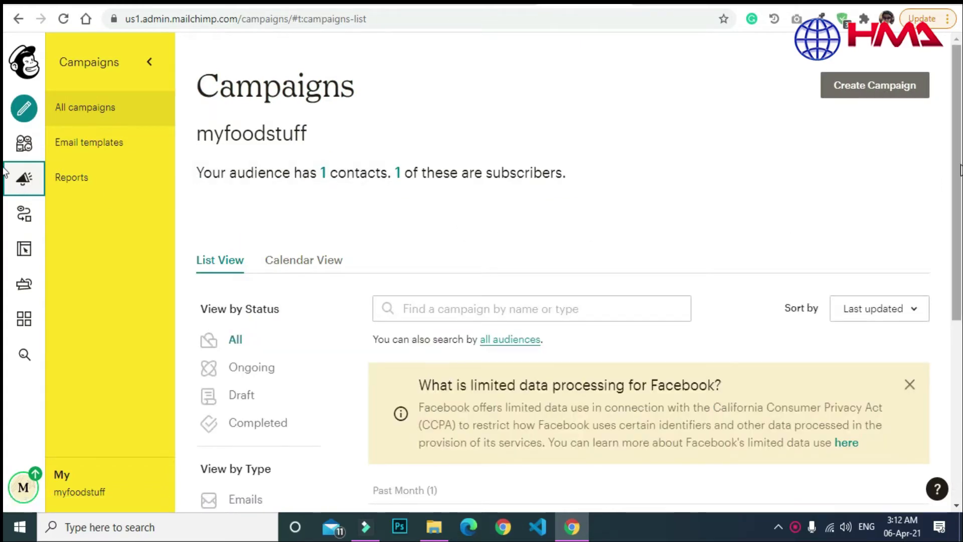
# Review the two saved email templates and start creating a new template.
pyautogui.scroll(-4, 4, 317)
pyautogui.scroll(4, 956, 160)
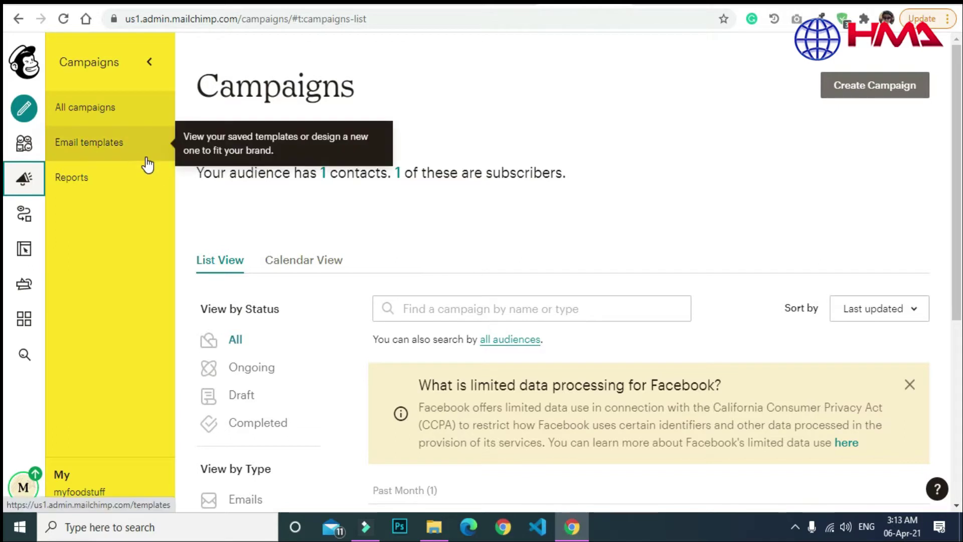
pyautogui.click(108, 146)
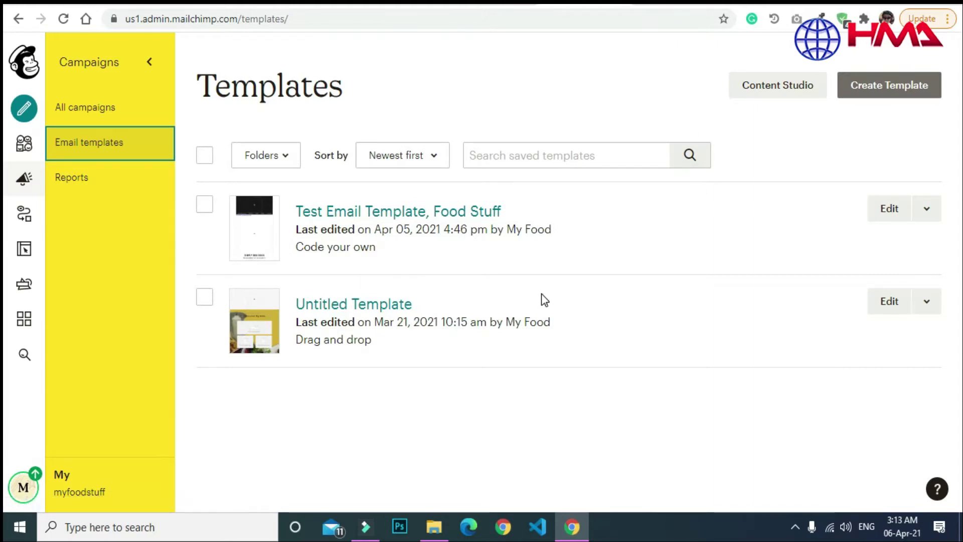
pyautogui.click(891, 94)
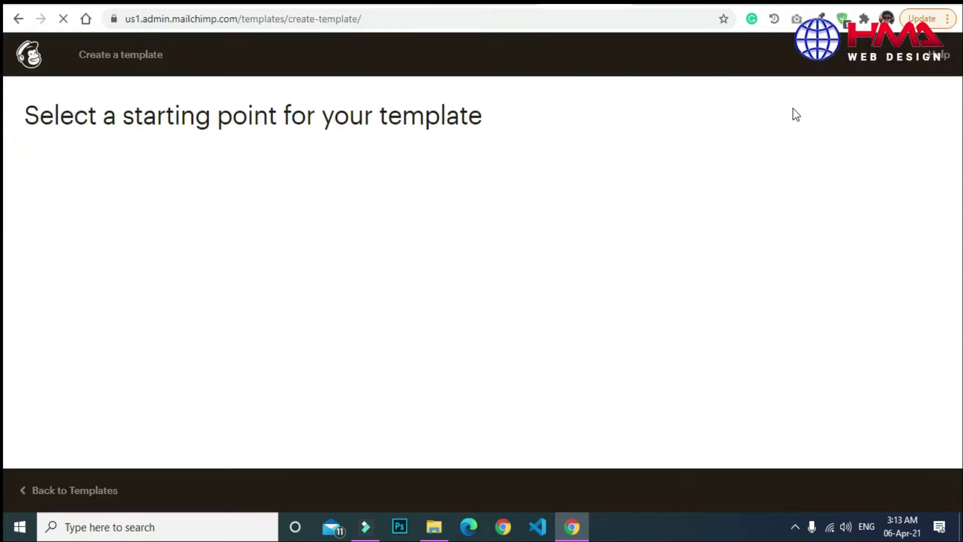
# Browse the template starting points, including the ready-made template themes.
pyautogui.scroll(-8, 891, 150)
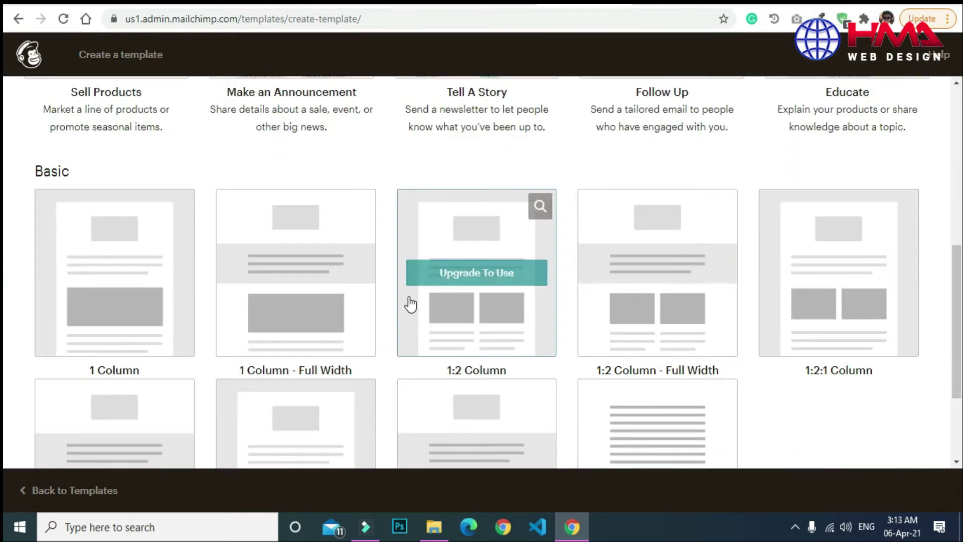
pyautogui.scroll(7, 602, 301)
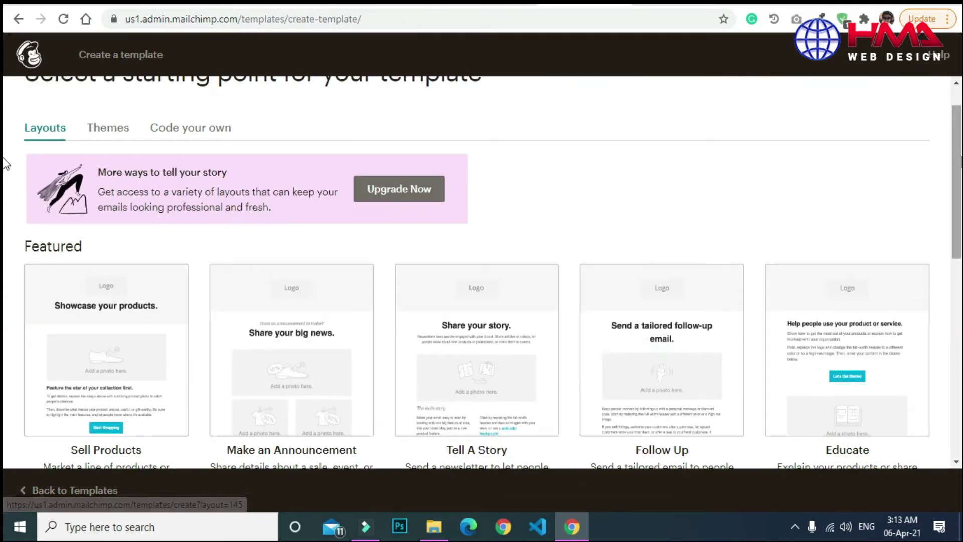
pyautogui.scroll(1, 5, 122)
pyautogui.scroll(-8, 5, 286)
pyautogui.scroll(9, 5, 286)
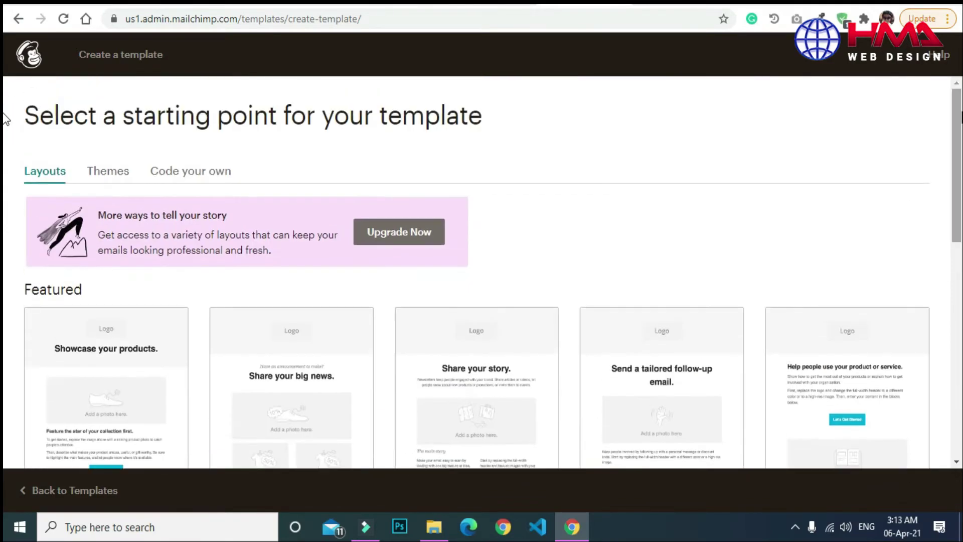
pyautogui.scroll(-1, 7, 115)
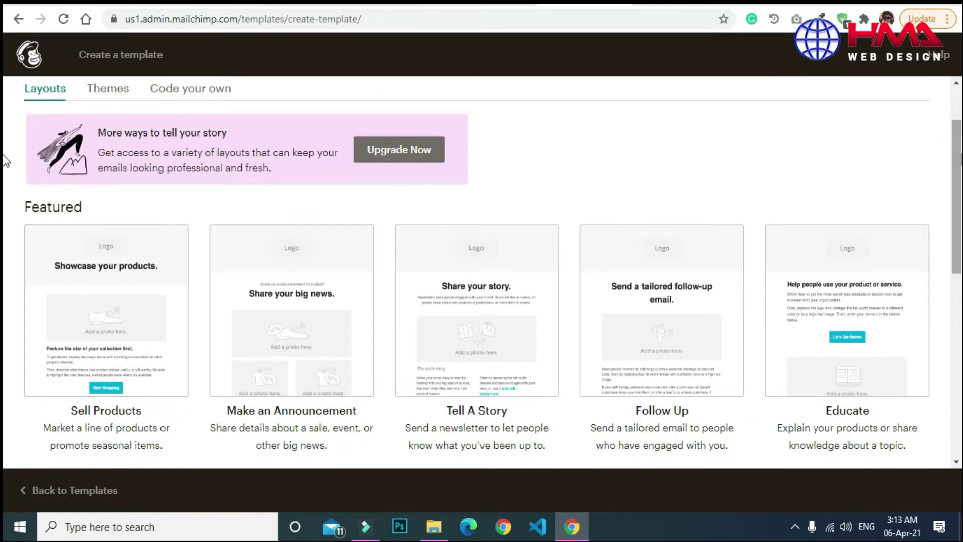
pyautogui.scroll(2, 5, 157)
pyautogui.click(122, 174)
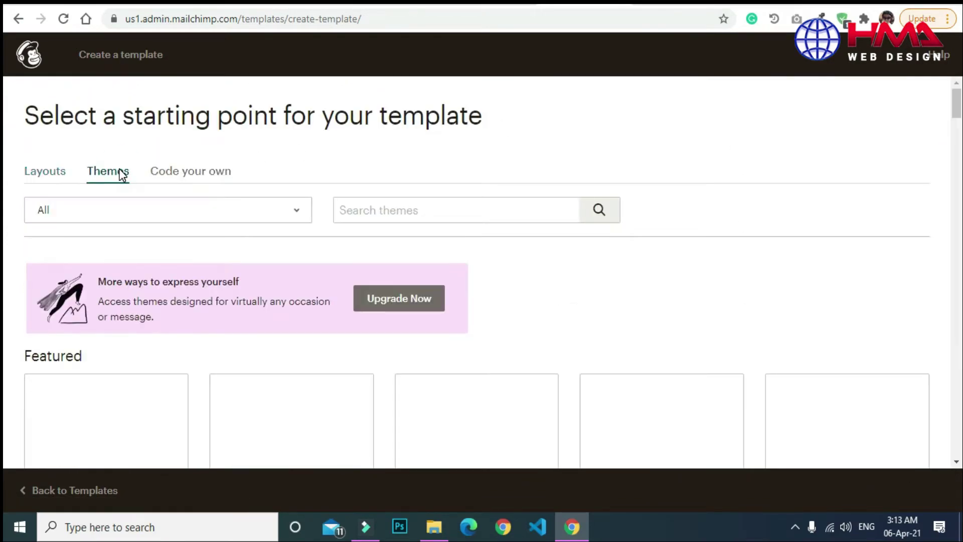
pyautogui.scroll(-6, 957, 108)
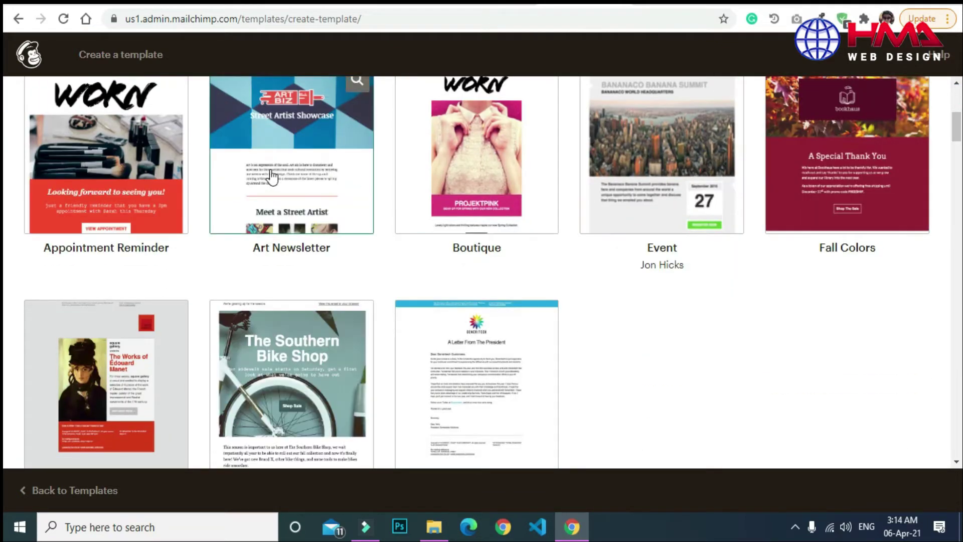
pyautogui.moveTo(953, 133); pyautogui.dragTo(956, 158)
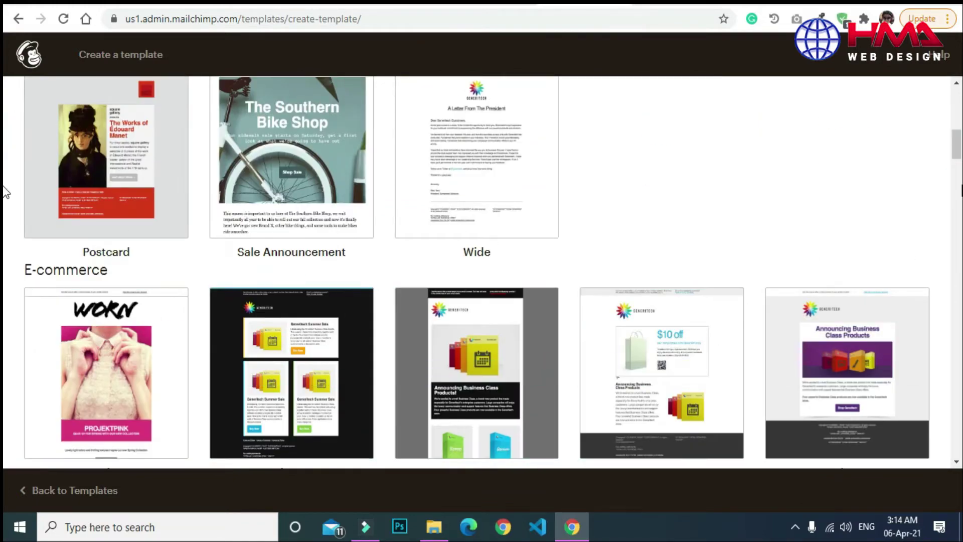
pyautogui.scroll(15, 220, 131)
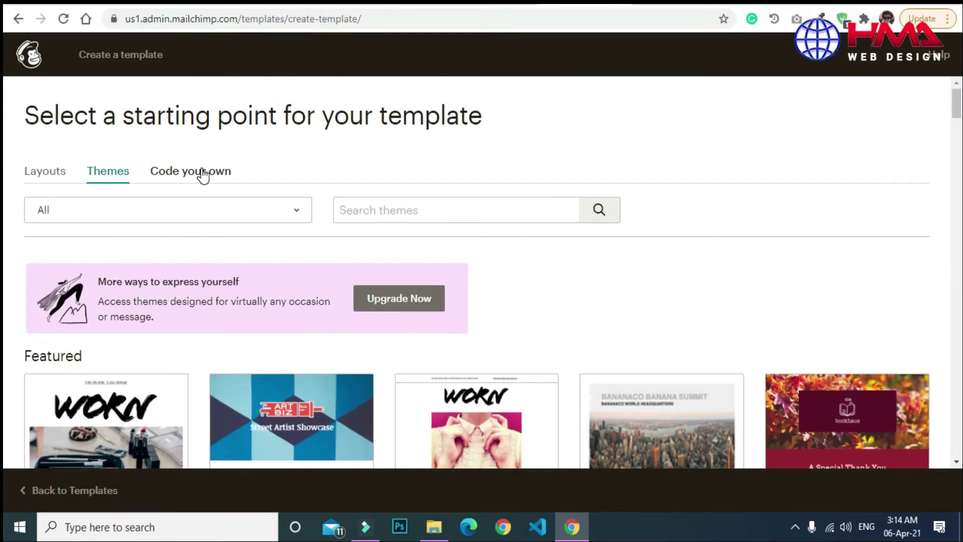
# Review the Code your own options (Paste in code, Import HTML, Import zip), then go back.
pyautogui.click(201, 171)
pyautogui.scroll(-1, 5, 213)
pyautogui.scroll(-1, 5, 214)
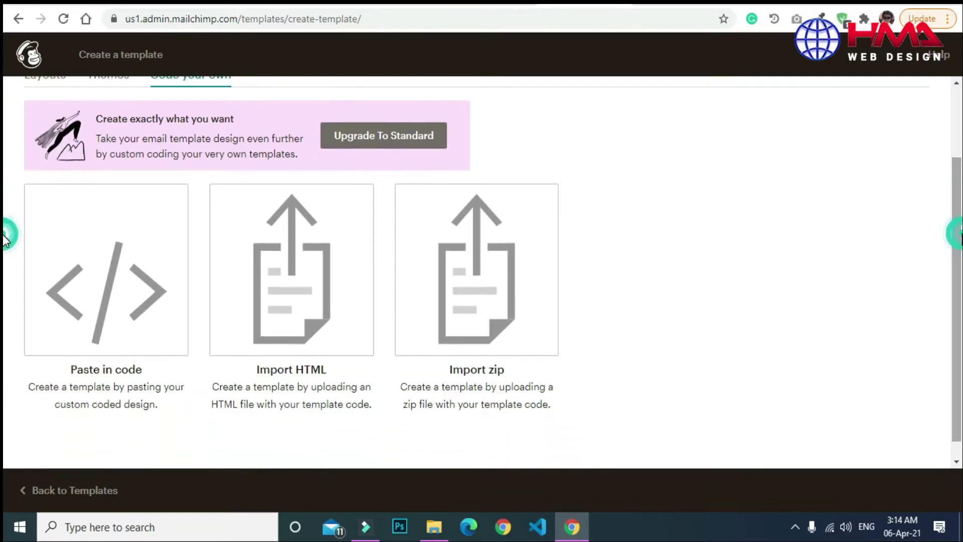
pyautogui.moveTo(181, 299)
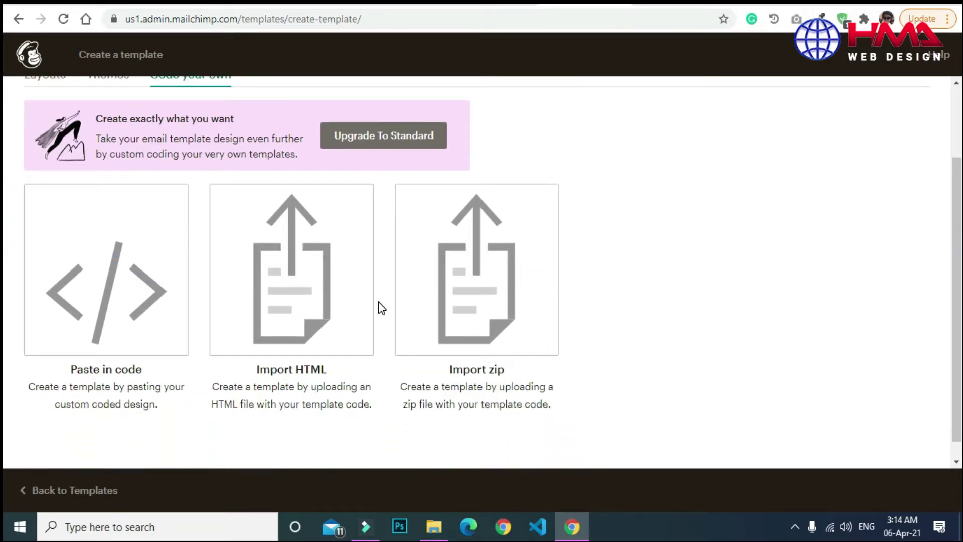
pyautogui.scroll(2, 5, 214)
pyautogui.scroll(-2, 5, 214)
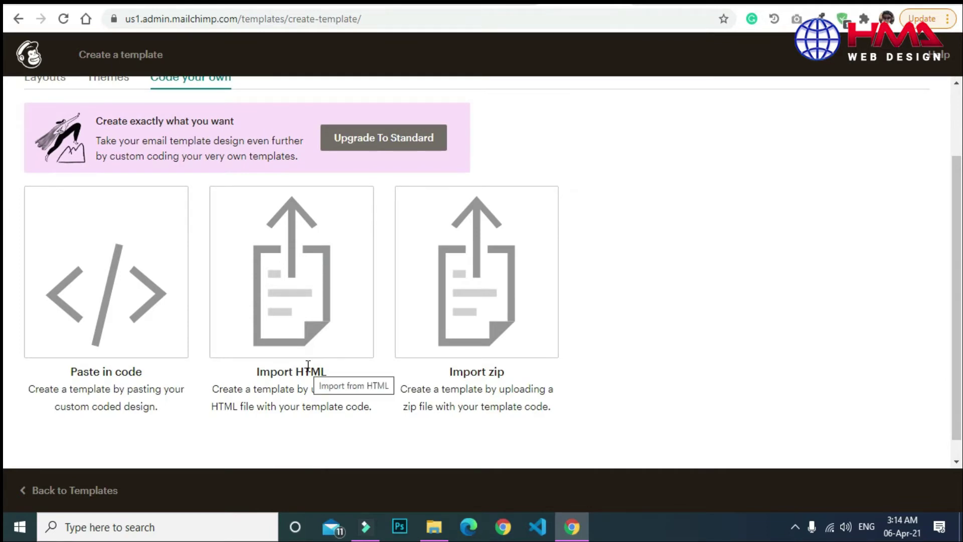
pyautogui.scroll(2, 5, 215)
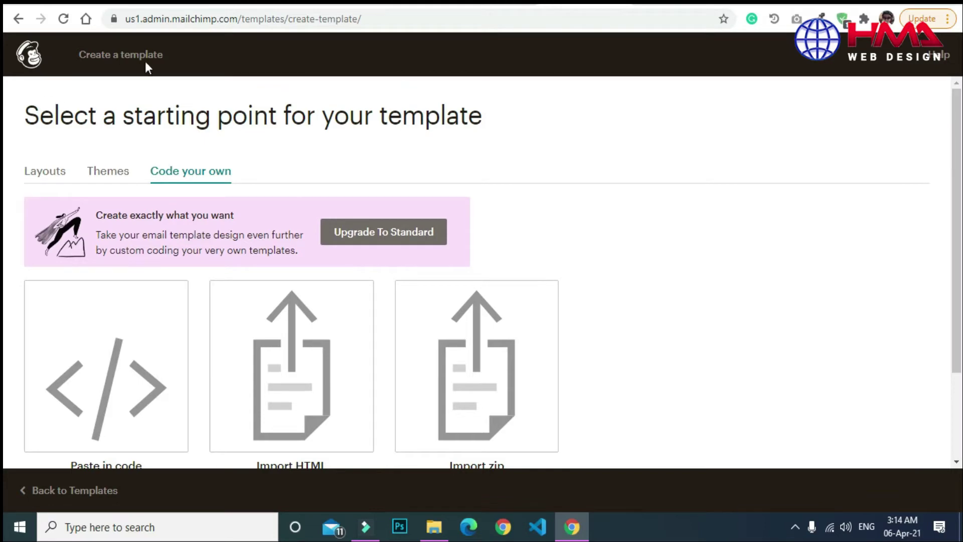
pyautogui.click(18, 19)
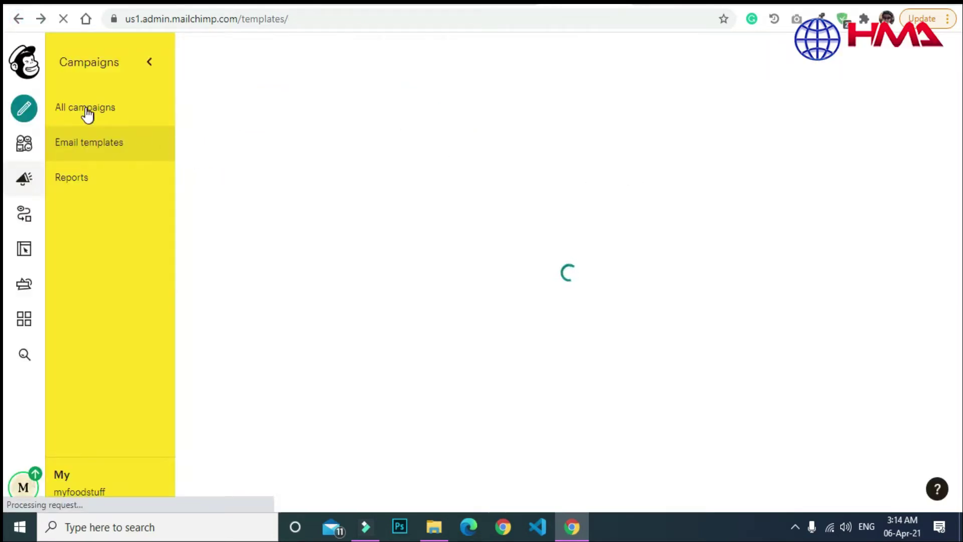
# Start a new campaign from All campaigns and pick Email as its type.
pyautogui.click(86, 110)
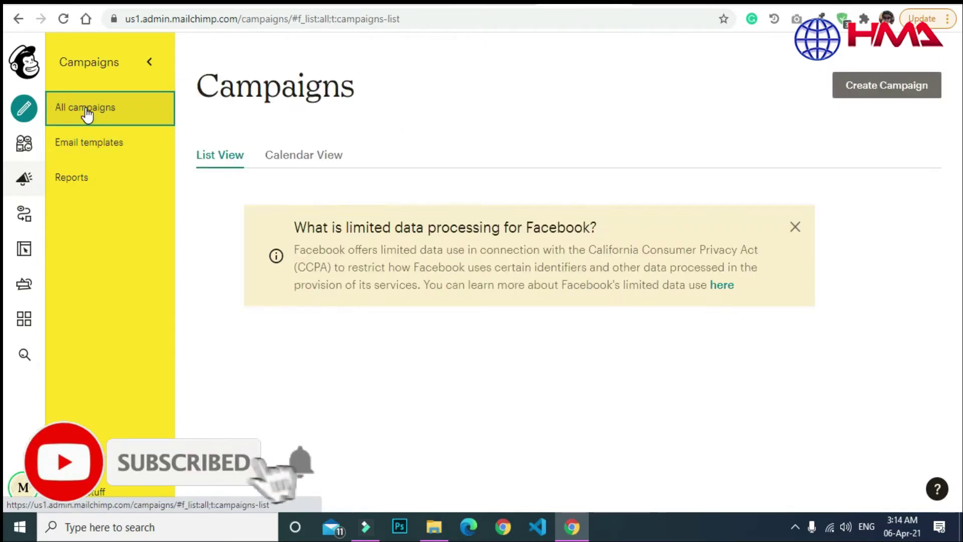
pyautogui.click(874, 92)
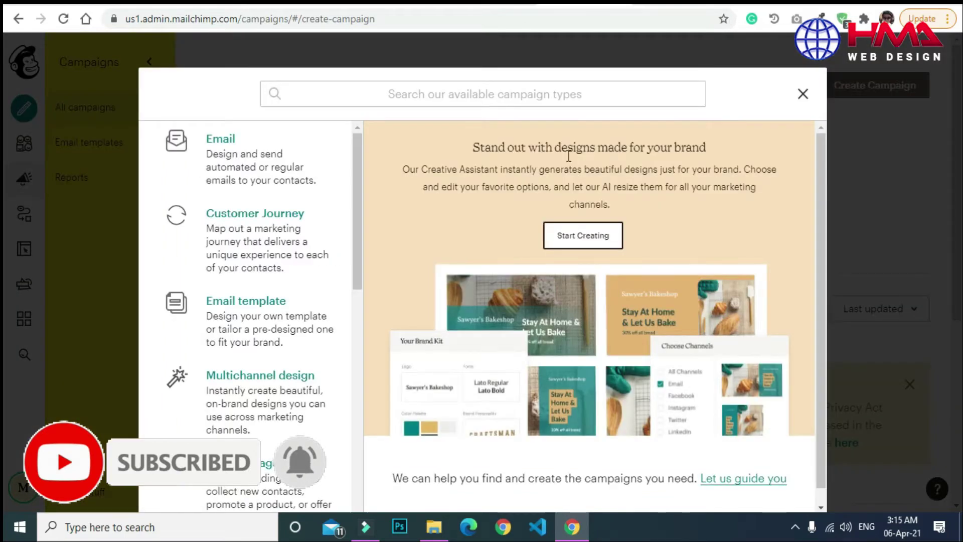
pyautogui.moveTo(358, 221); pyautogui.dragTo(360, 191)
pyautogui.click(224, 155)
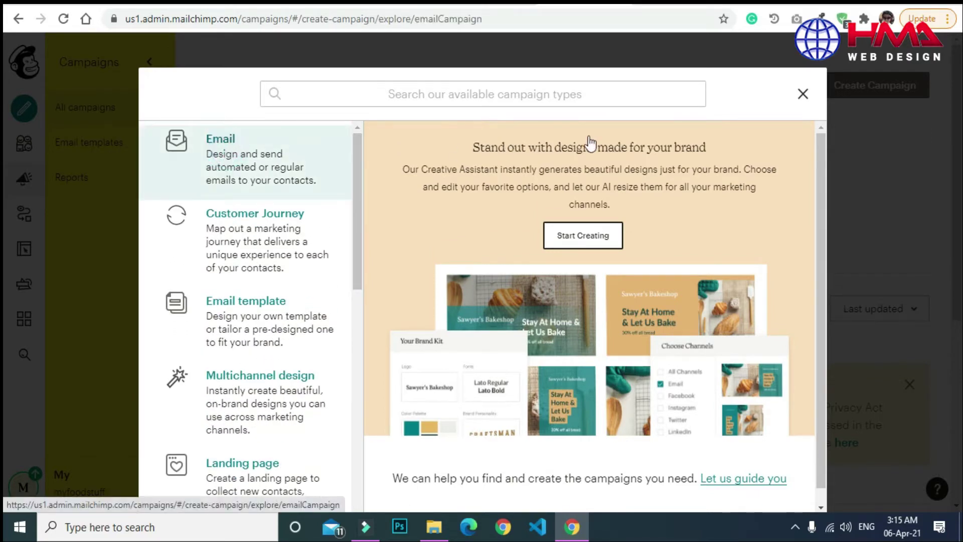
# Name the new email campaign MYFOODSTUFF and begin it.
pyautogui.click(389, 350)
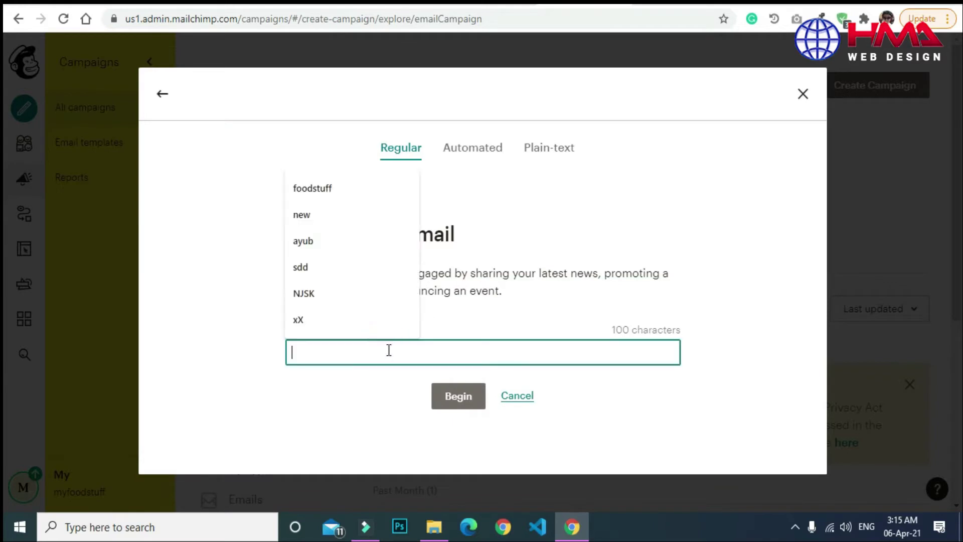
pyautogui.write('MYFOODSTUFF')
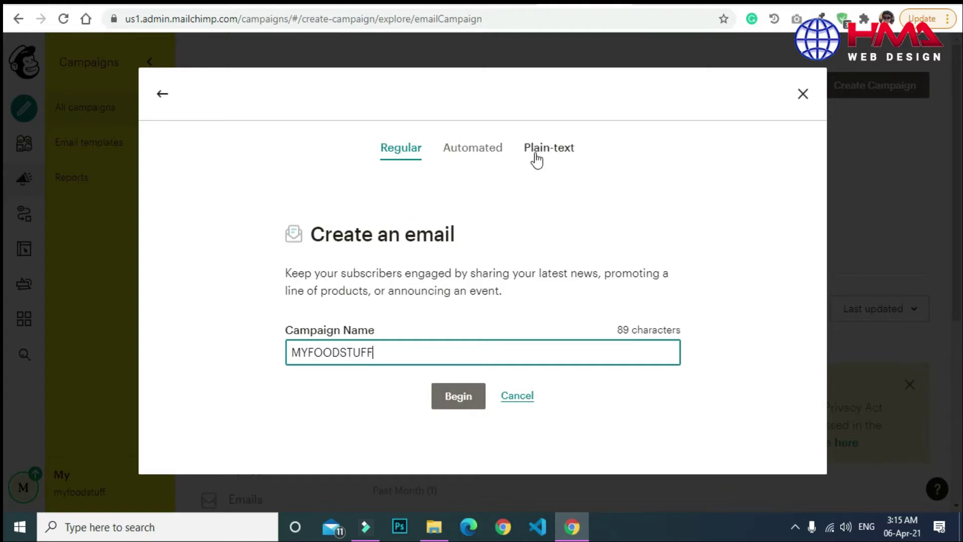
pyautogui.click(457, 401)
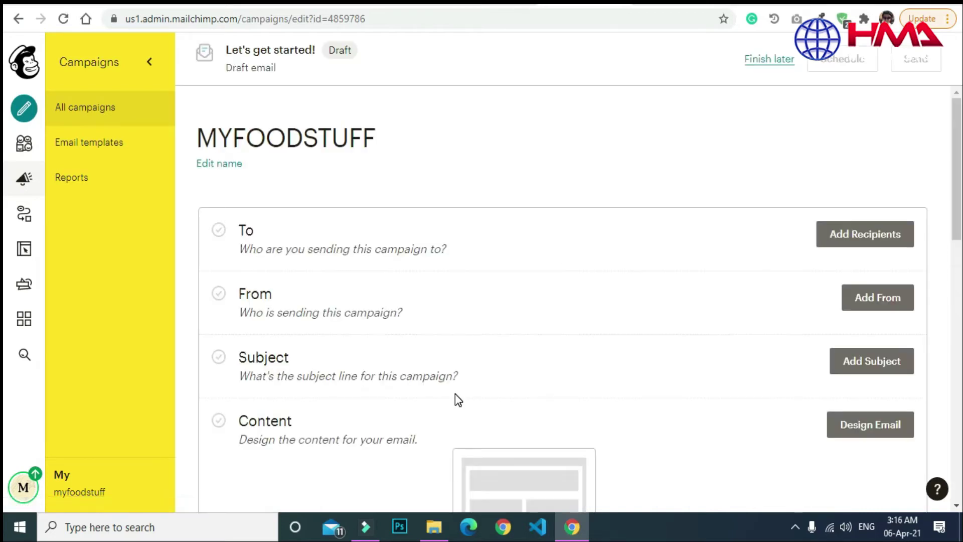
# Scroll down to the empty To, From, Subject and Content rows of the MYFOODSTUFF draft.
pyautogui.moveTo(957, 151); pyautogui.dragTo(956, 170)
pyautogui.scroll(-1, 6, 177)
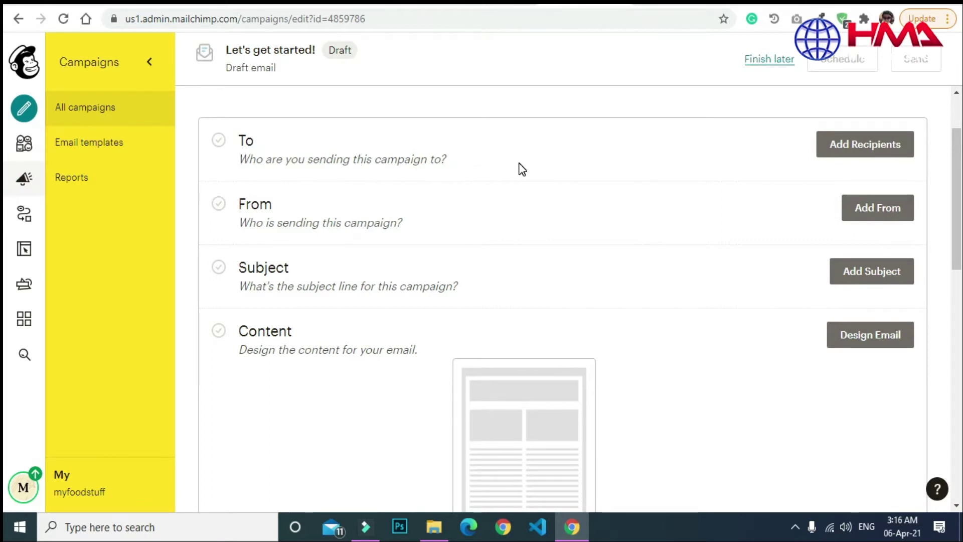
# Add recipients by importing contacts, with Upload file as the method.
pyautogui.click(868, 147)
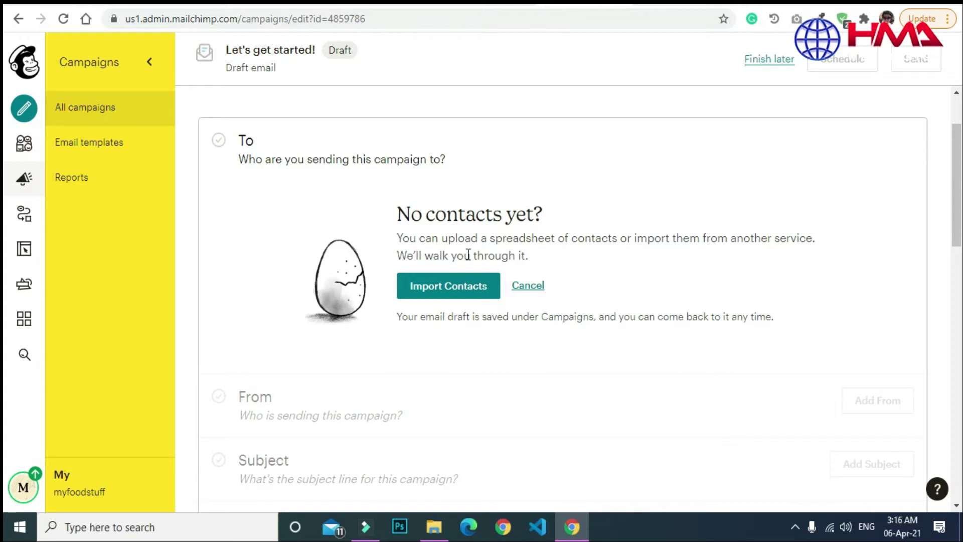
pyautogui.click(465, 284)
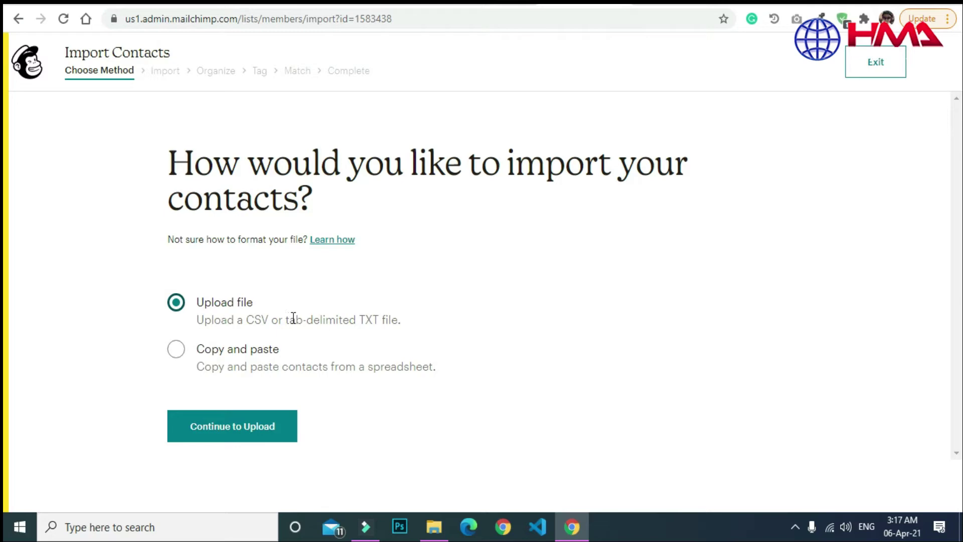
# Open FoodStuff Campaign in Excel, widen the Email column, then continue Mailchimp's import to Upload.
pyautogui.click(253, 315)
pyautogui.click(440, 533)
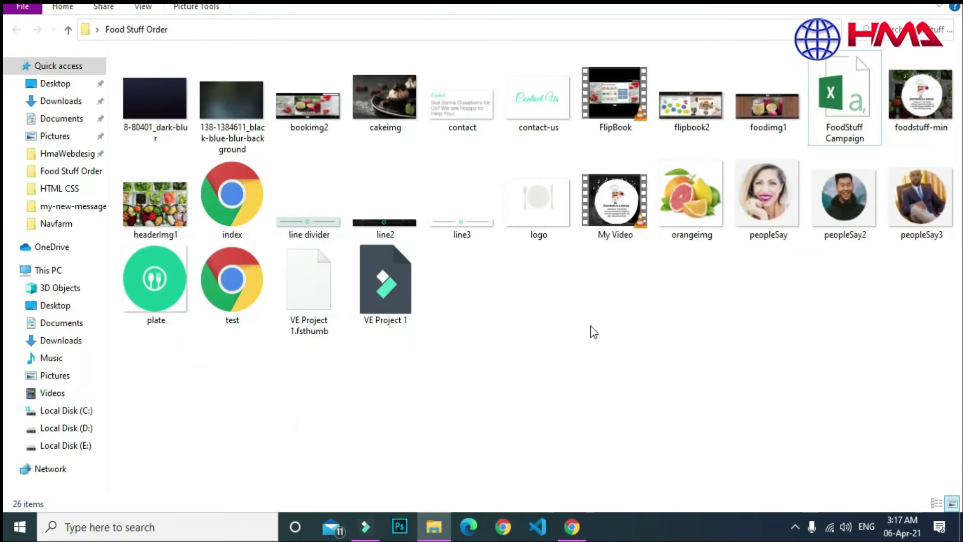
pyautogui.click(839, 113)
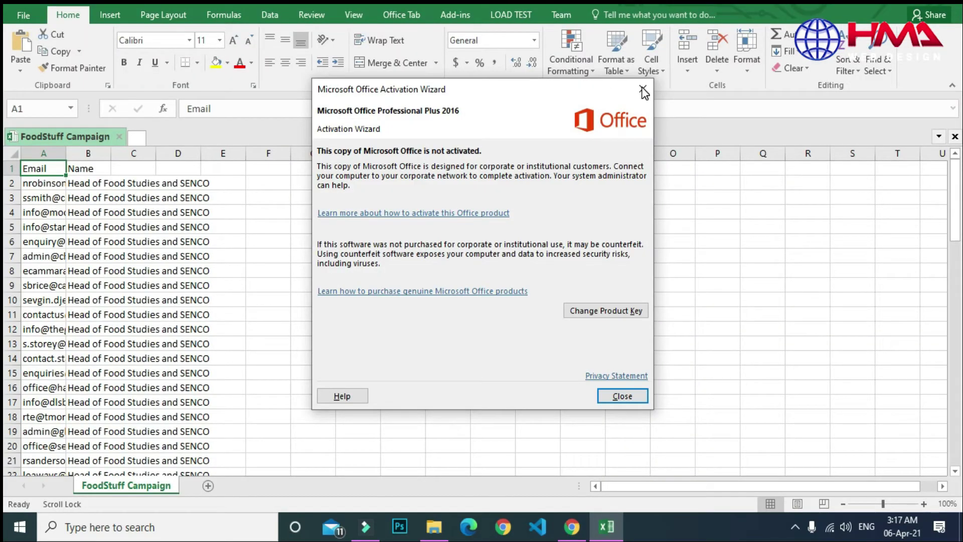
pyautogui.click(643, 89)
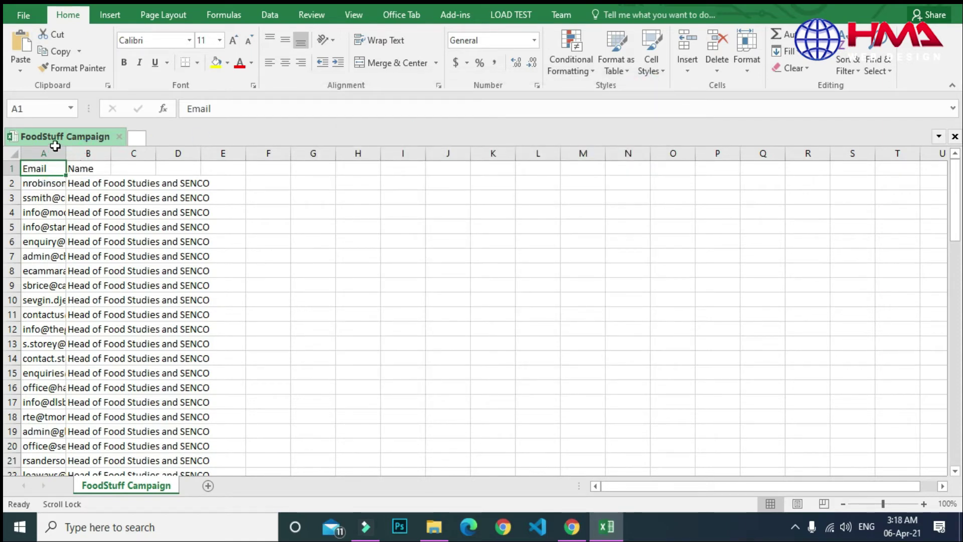
pyautogui.moveTo(68, 153); pyautogui.dragTo(171, 154)
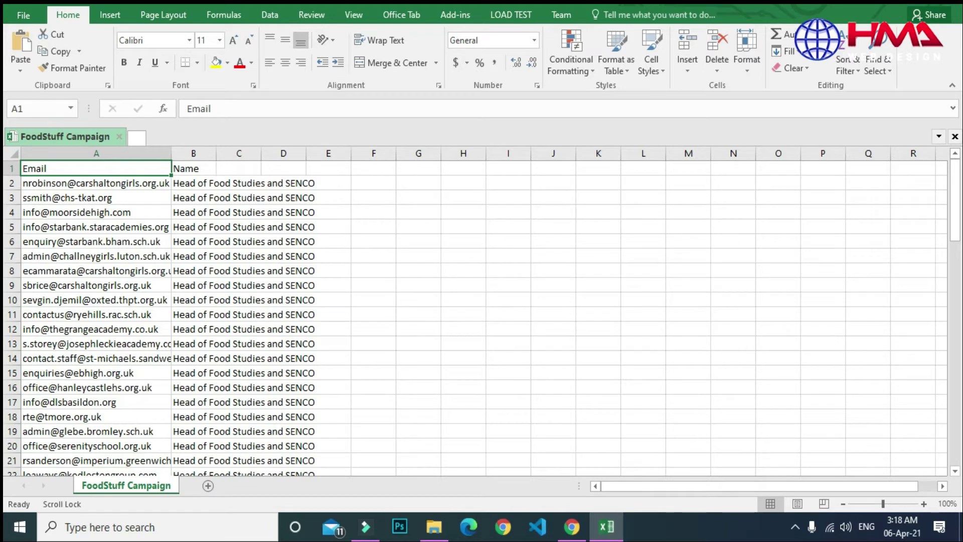
pyautogui.click(572, 529)
pyautogui.click(230, 429)
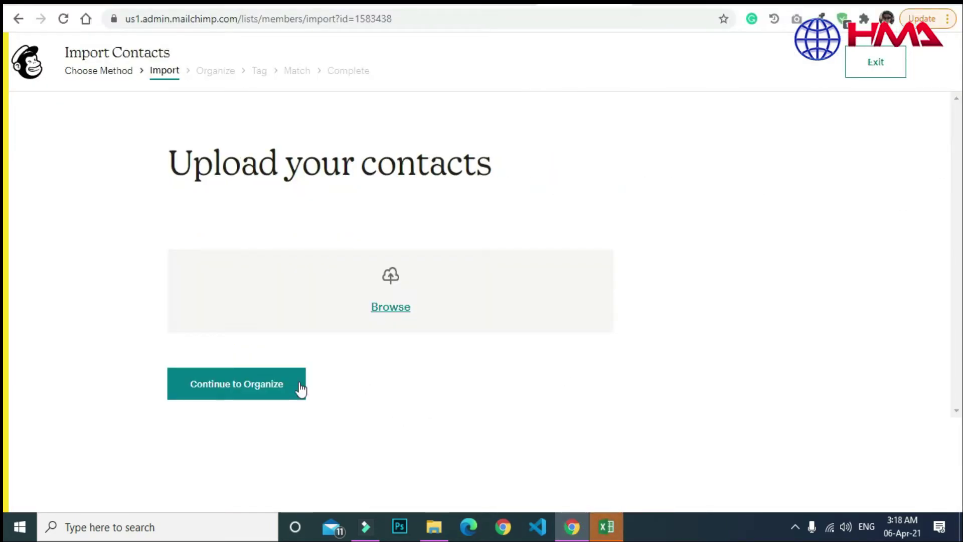
# Upload FoodStuff Campaign.csv from Desktop > Food Stuff Order and continue to Organize as Subscribed.
pyautogui.click(379, 314)
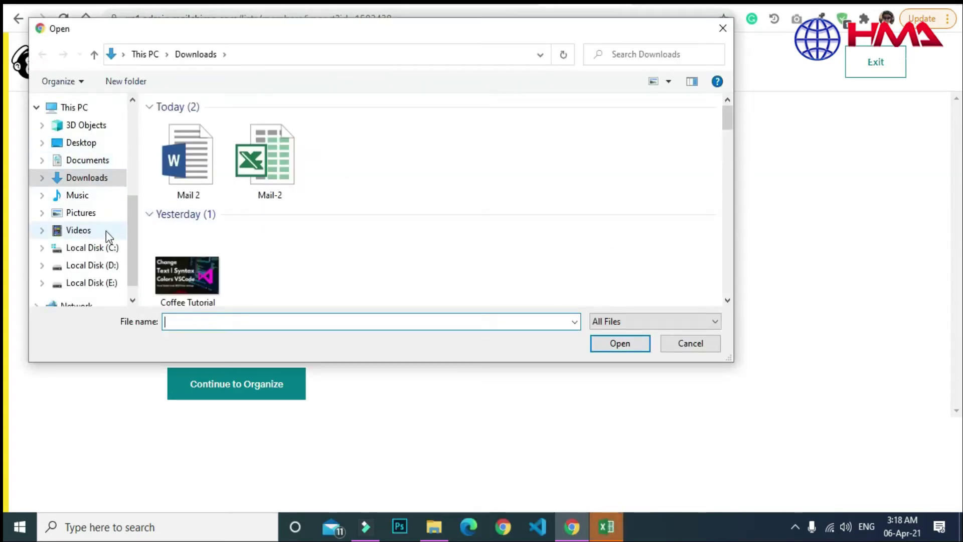
pyautogui.click(80, 143)
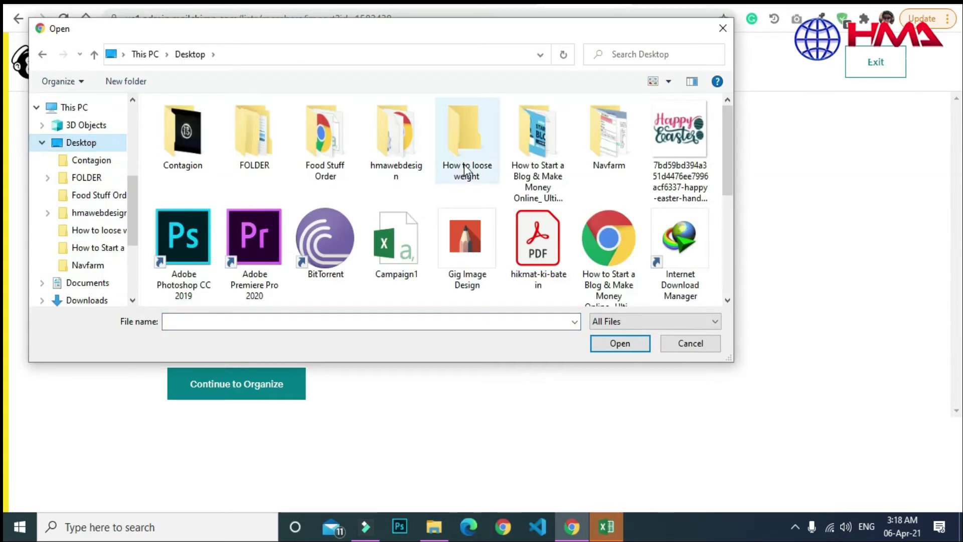
pyautogui.doubleClick(325, 171)
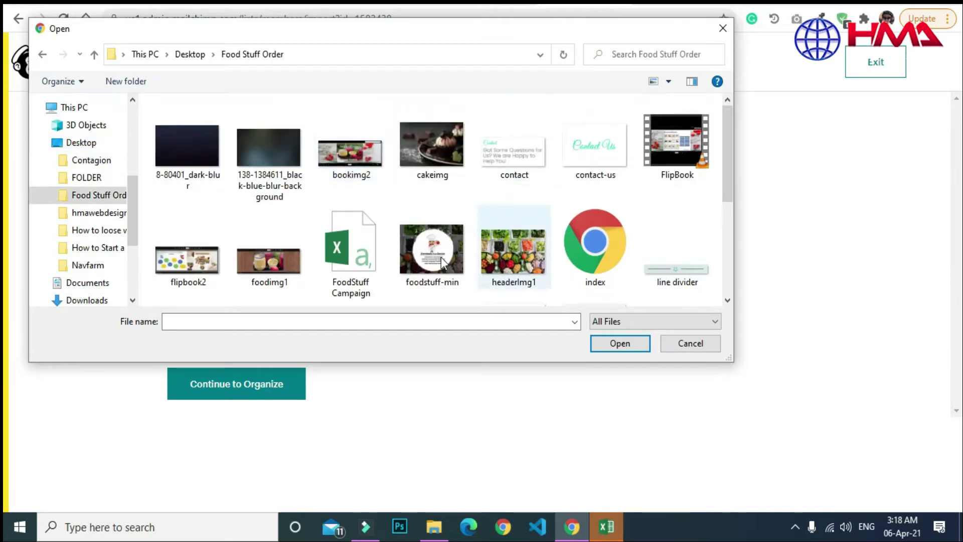
pyautogui.click(354, 269)
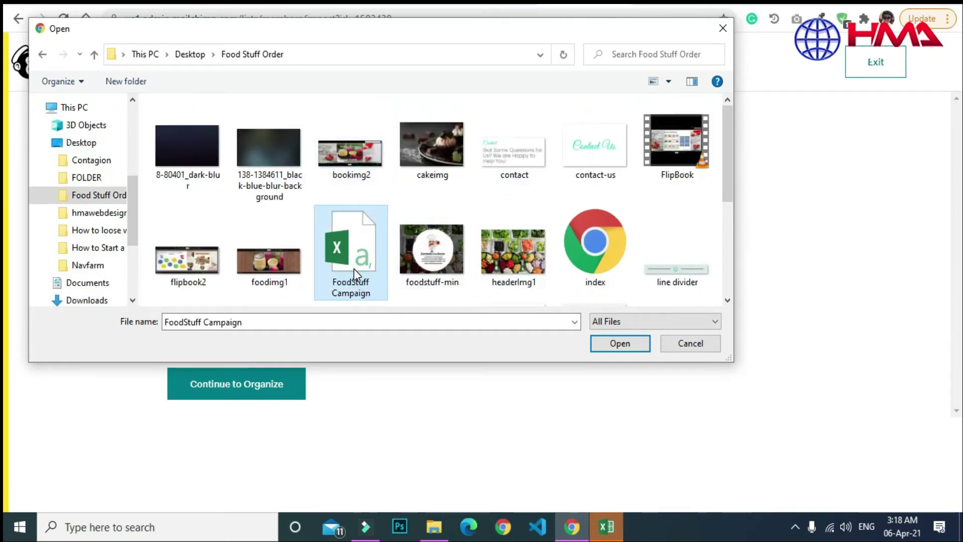
pyautogui.doubleClick(354, 269)
pyautogui.click(243, 366)
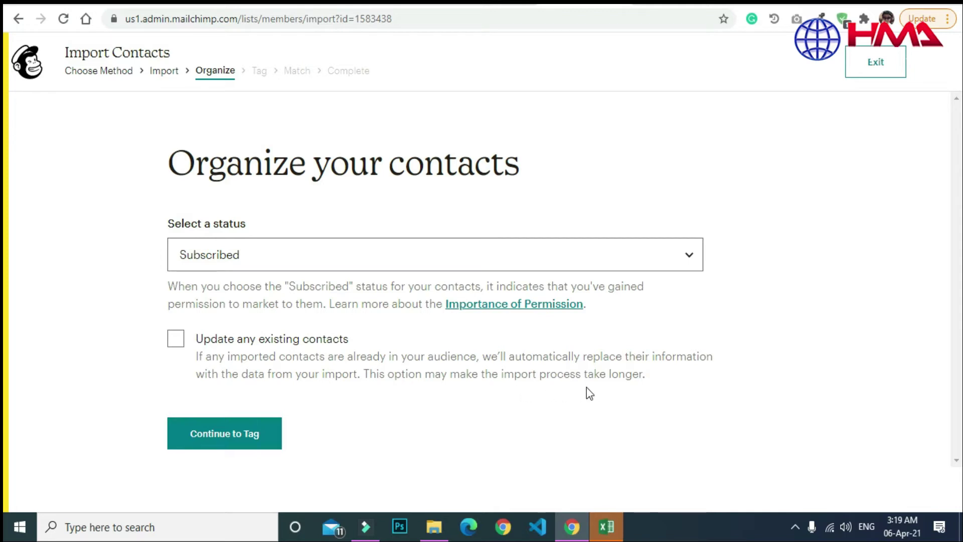
# Tag the imported contacts as Customer and move on to the Match step.
pyautogui.click(211, 436)
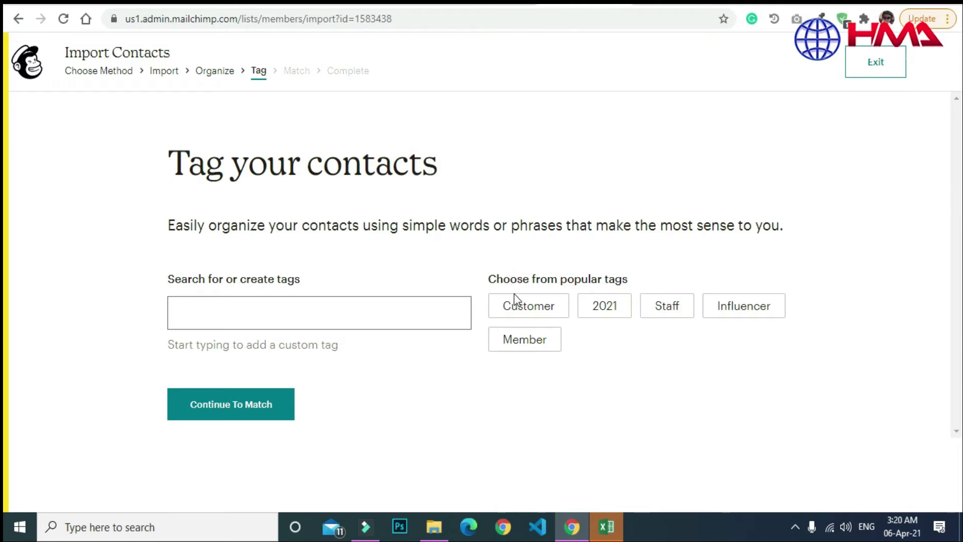
pyautogui.click(524, 309)
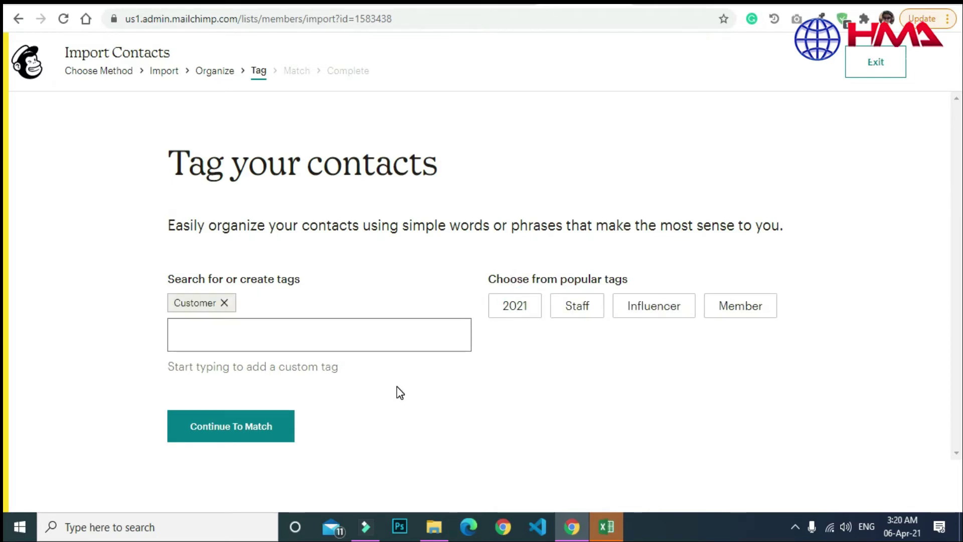
pyautogui.click(236, 426)
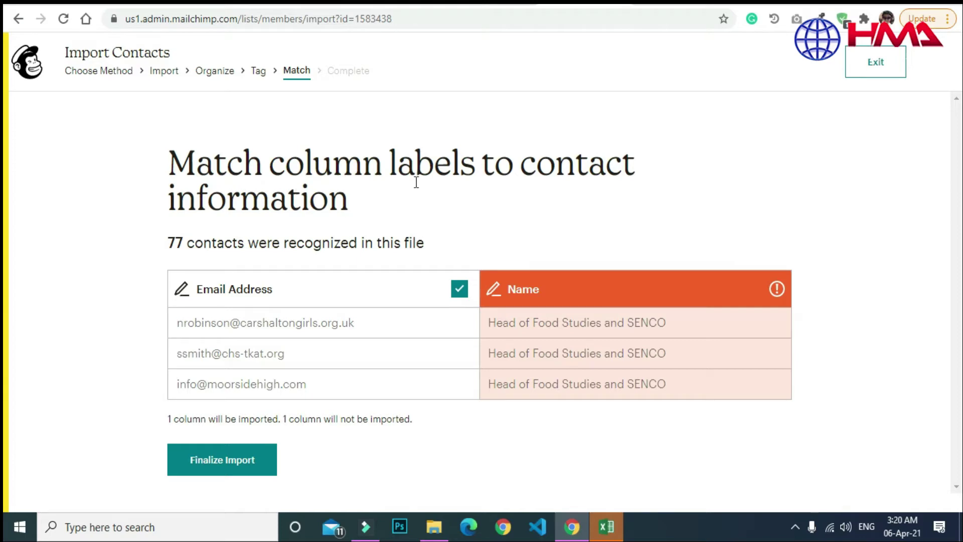
# Match the Name column to First Name (FNAME) and finalize the 77-contact import.
pyautogui.moveTo(173, 243); pyautogui.dragTo(224, 243)
pyautogui.click(324, 242)
pyautogui.moveTo(780, 295)
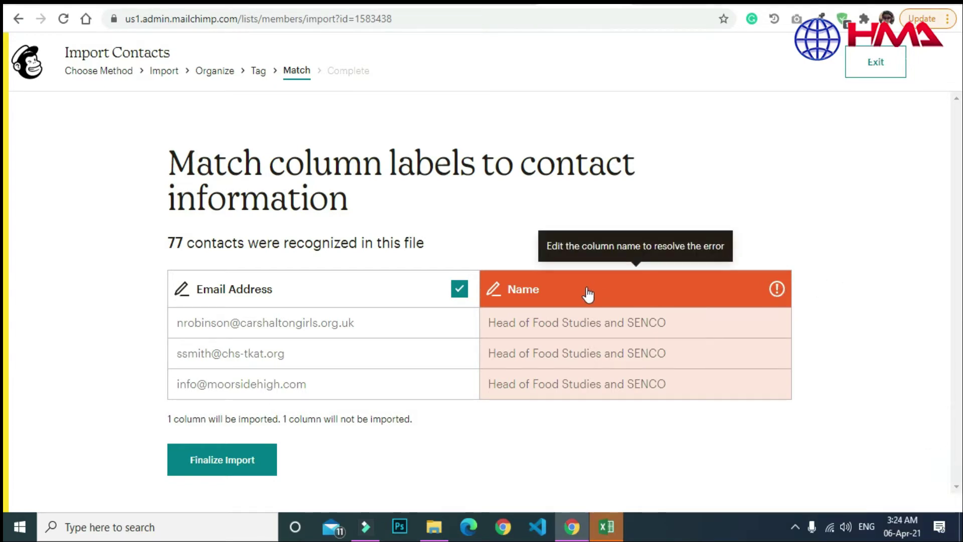
pyautogui.click(775, 290)
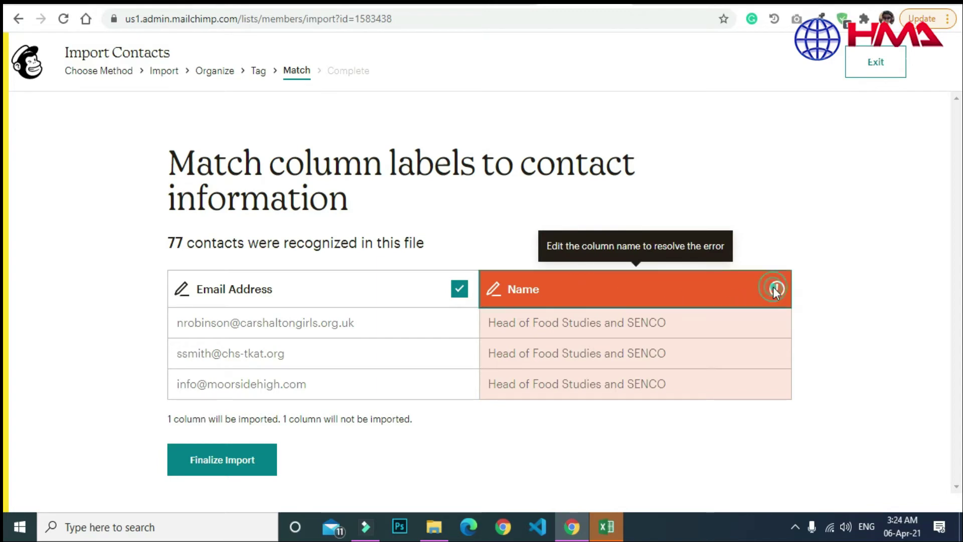
pyautogui.click(637, 368)
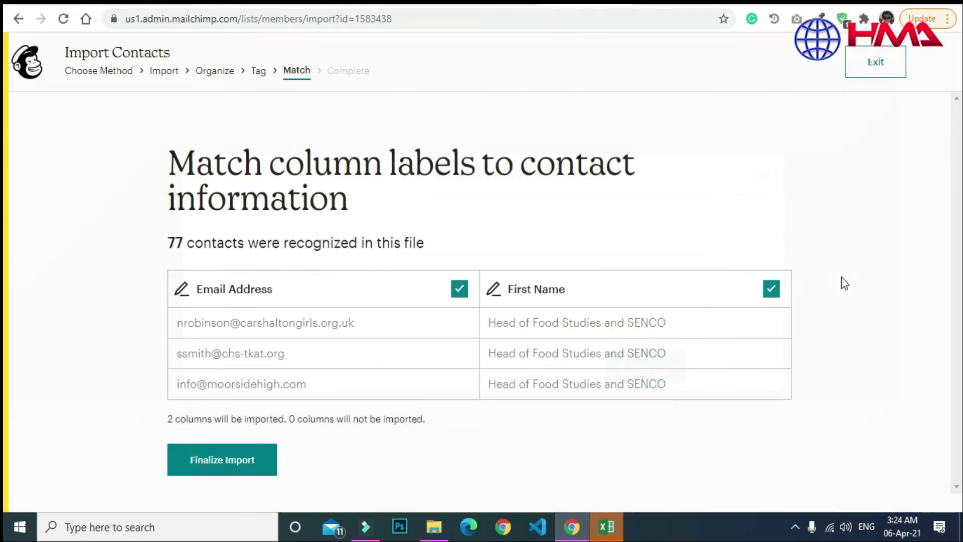
pyautogui.click(824, 254)
pyautogui.click(456, 454)
pyautogui.click(224, 464)
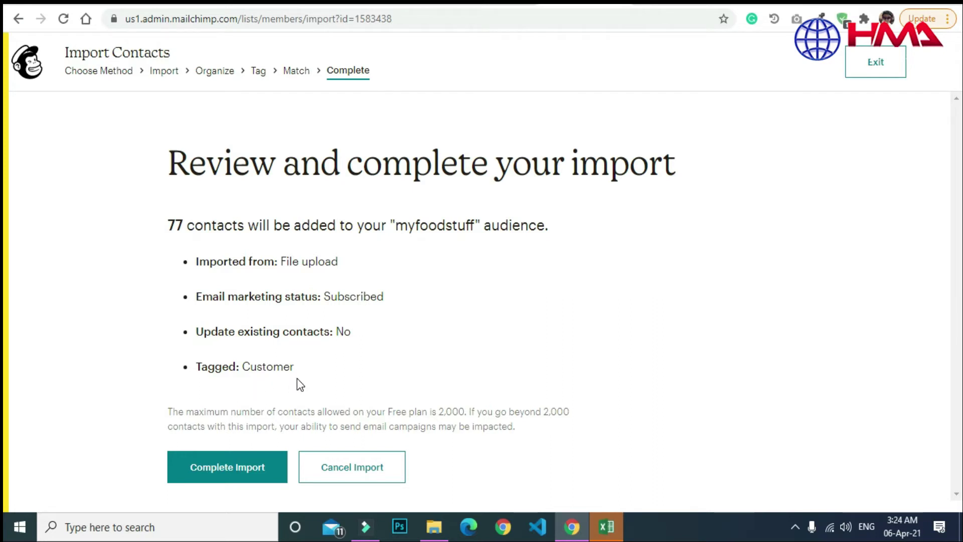
# Complete the import into myfoodstuff and return to the MYFOODSTUFF campaign draft.
pyautogui.click(243, 465)
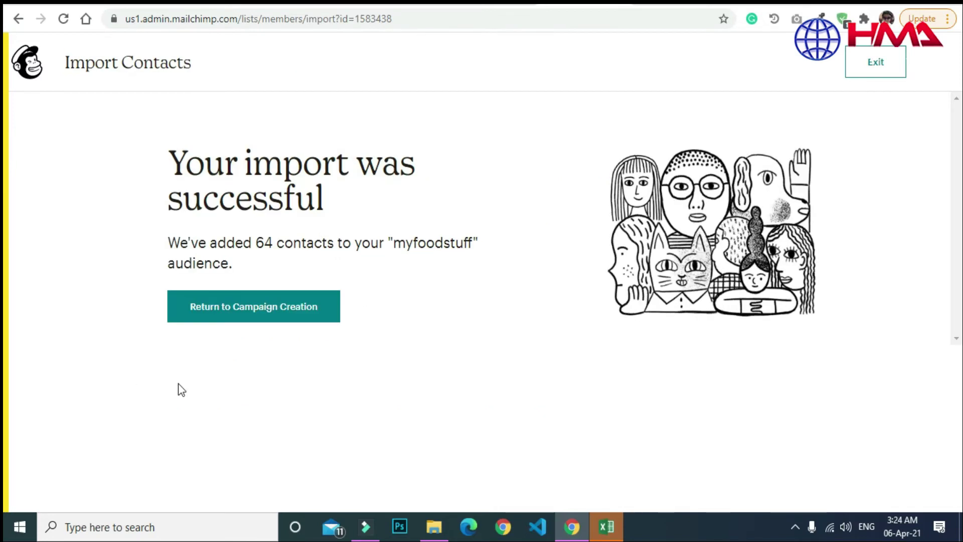
pyautogui.click(236, 316)
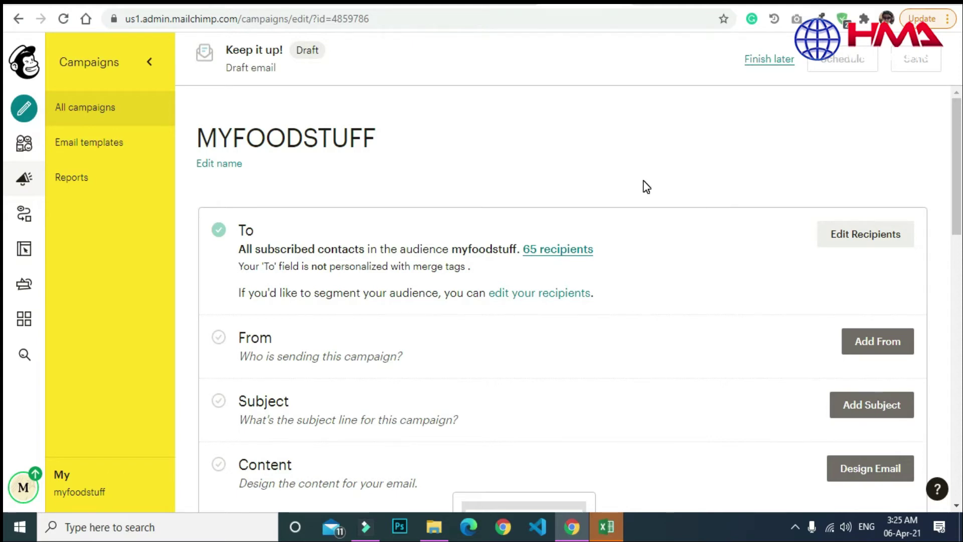
# Personalize the campaign's To field with the *|FNAME|* merge tag and save the recipients.
pyautogui.scroll(-1, 4, 191)
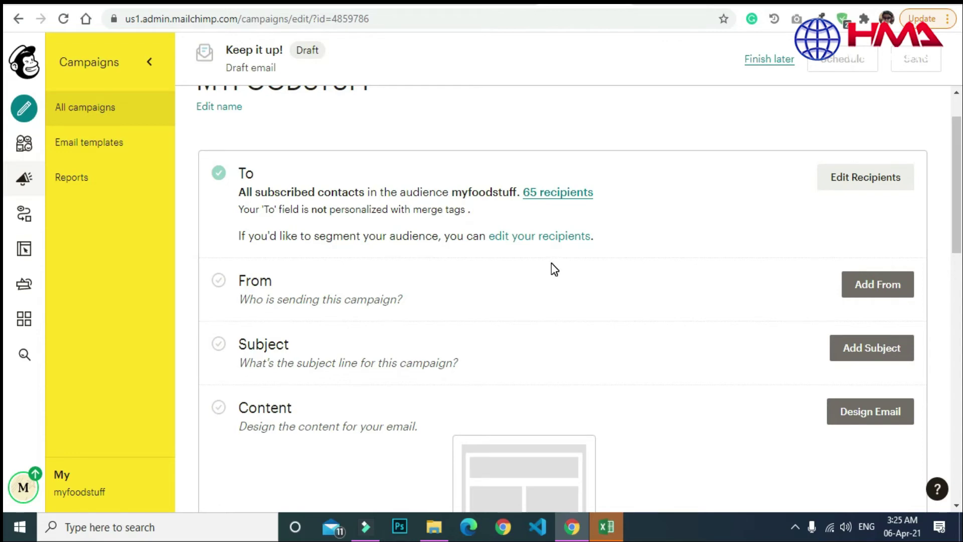
pyautogui.click(548, 237)
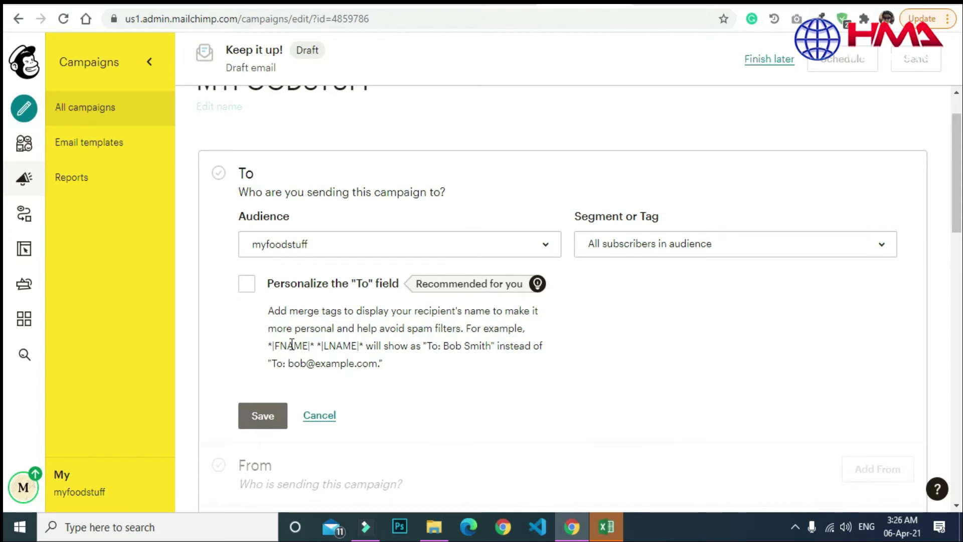
pyautogui.click(246, 285)
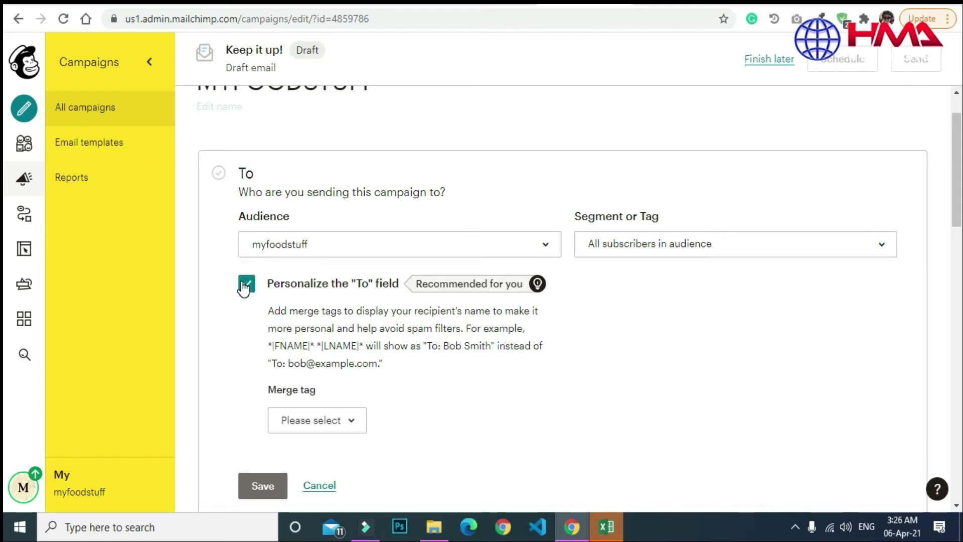
pyautogui.scroll(-2, 909, 224)
pyautogui.click(535, 161)
pyautogui.click(335, 297)
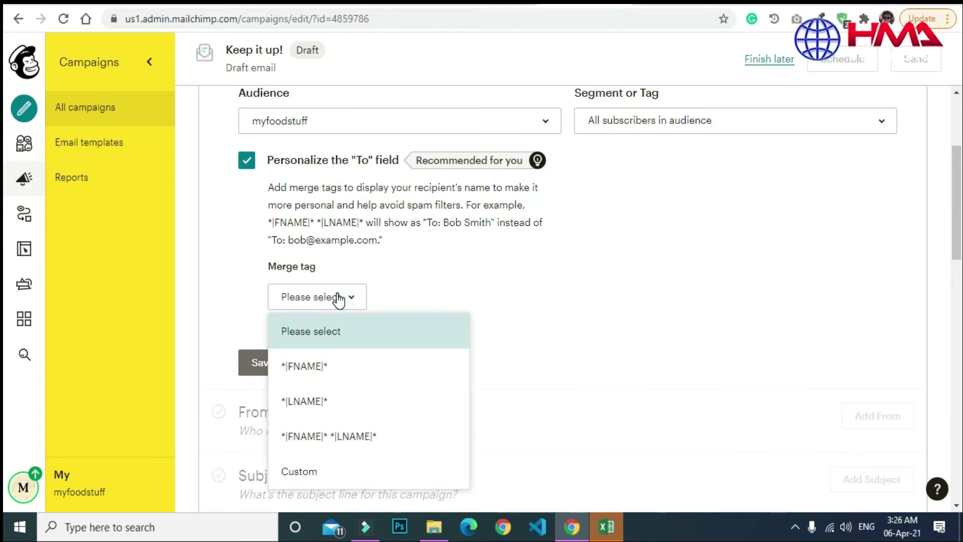
pyautogui.click(320, 369)
pyautogui.click(258, 365)
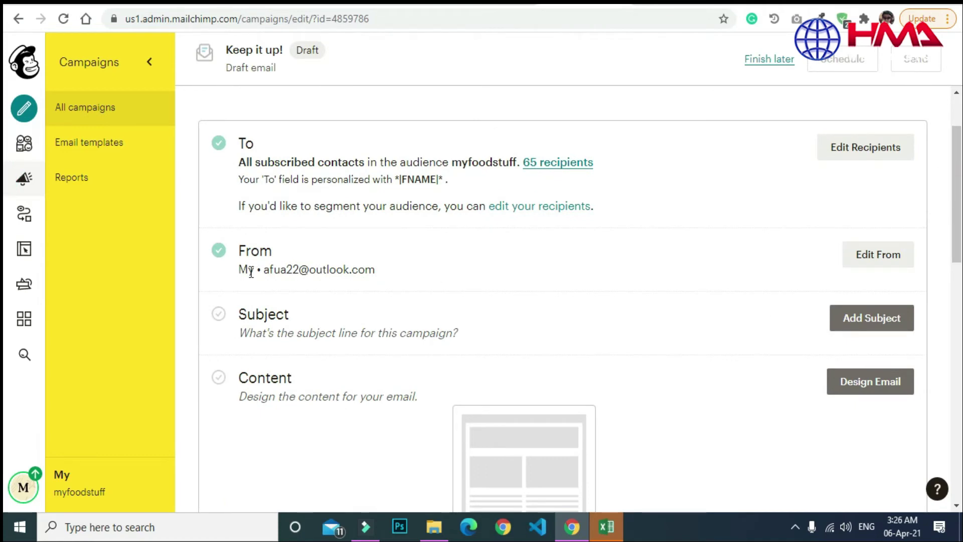
# Change the campaign's sender name to MYFOODSTUFF.CO.UK.
pyautogui.click(884, 263)
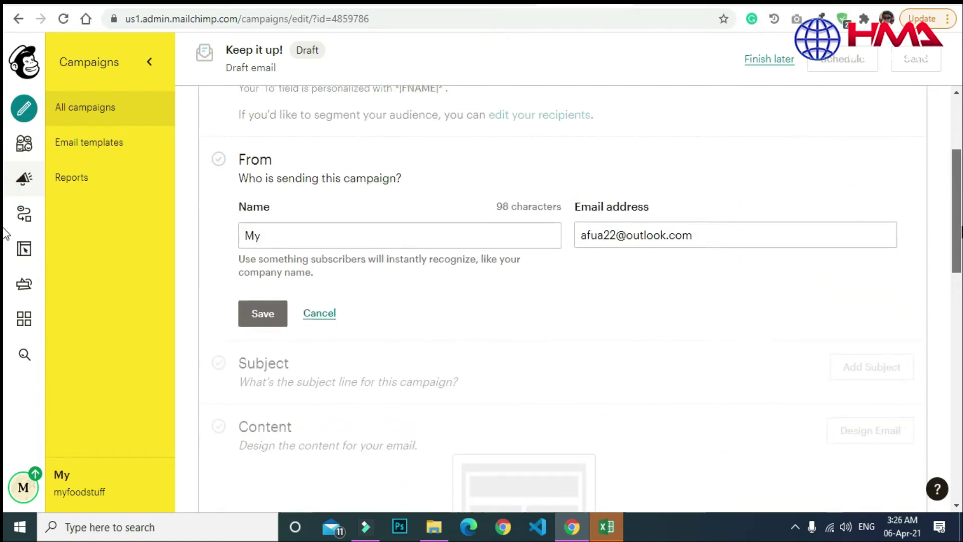
pyautogui.click(497, 222)
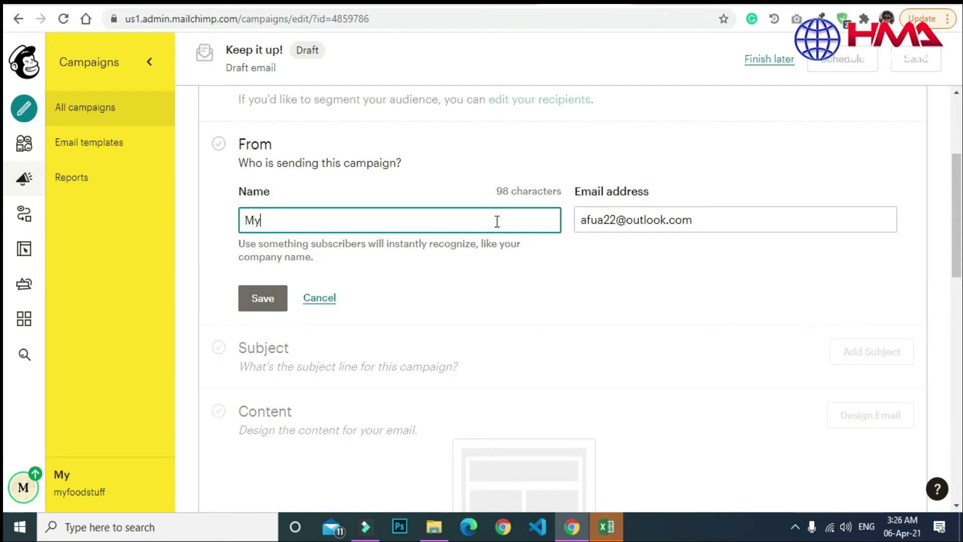
pyautogui.press('BackSpace')
pyautogui.press('BackSpace')
pyautogui.write('MY')
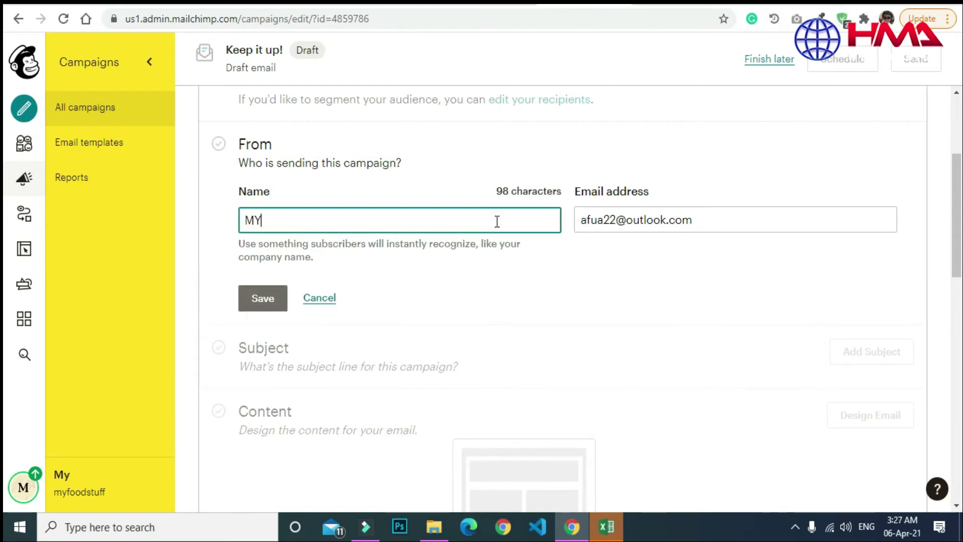
pyautogui.write('FOOD')
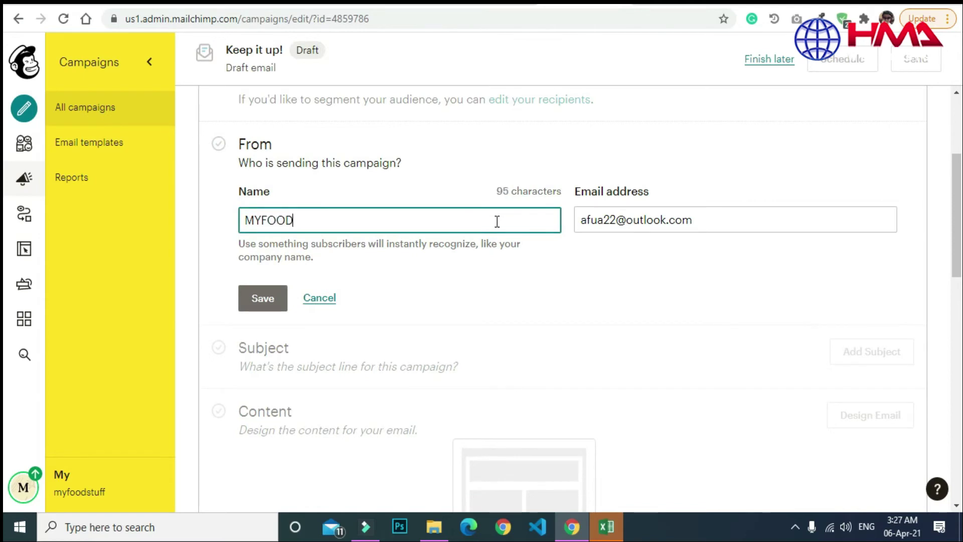
pyautogui.write('STUFF')
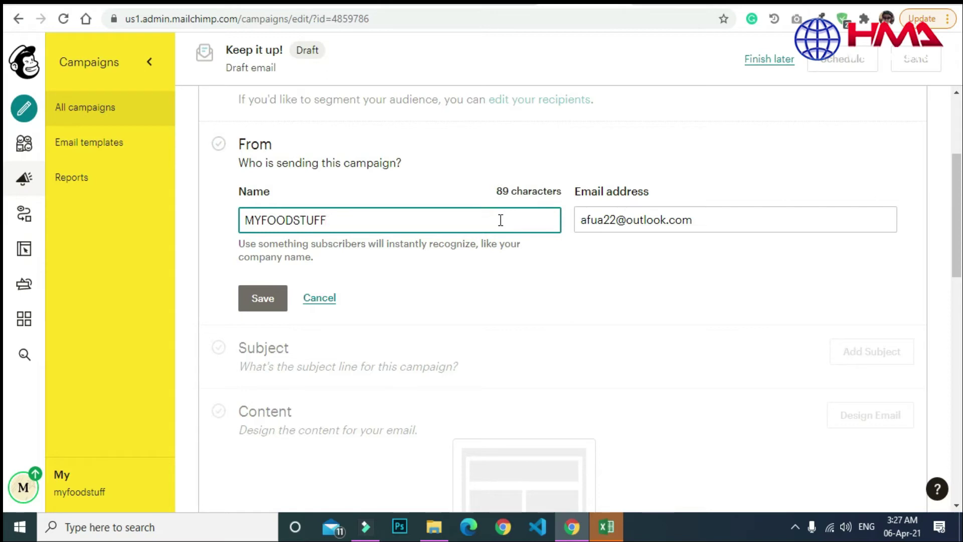
pyautogui.press('BackSpace')
pyautogui.press('BackSpace')
pyautogui.press('BackSpace')
pyautogui.write('.CO.UK')
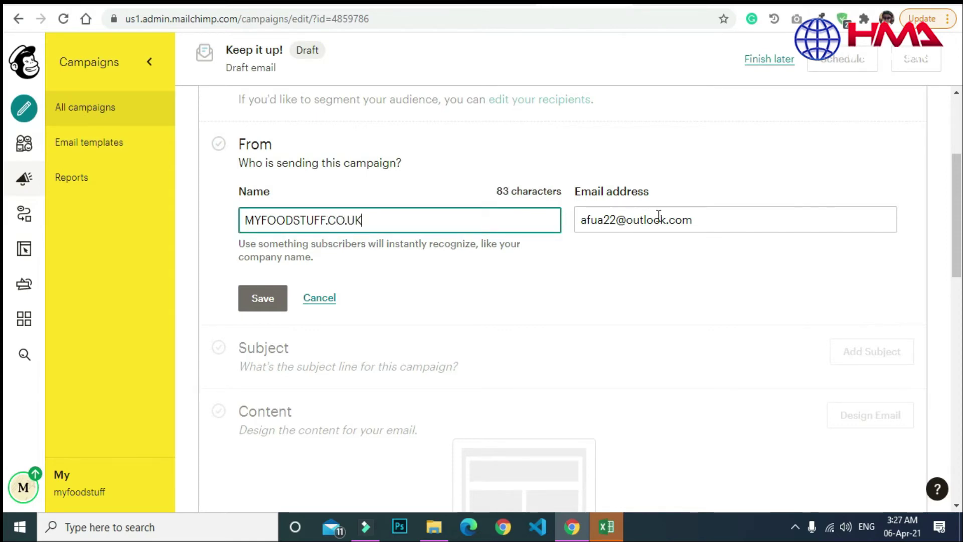
# Replace the sender email with the new address and save the From details.
pyautogui.click(701, 217)
pyautogui.press('BackSpace')
pyautogui.press('BackSpace')
pyautogui.press('BackSpace')
pyautogui.press('BackSpace')
pyautogui.press('BackSpace')
pyautogui.press('BackSpace')
pyautogui.press('BackSpace')
pyautogui.press('BackSpace')
pyautogui.press('BackSpace')
pyautogui.press('BackSpace')
pyautogui.press('BackSpace')
pyautogui.press('BackSpace')
pyautogui.press('BackSpace')
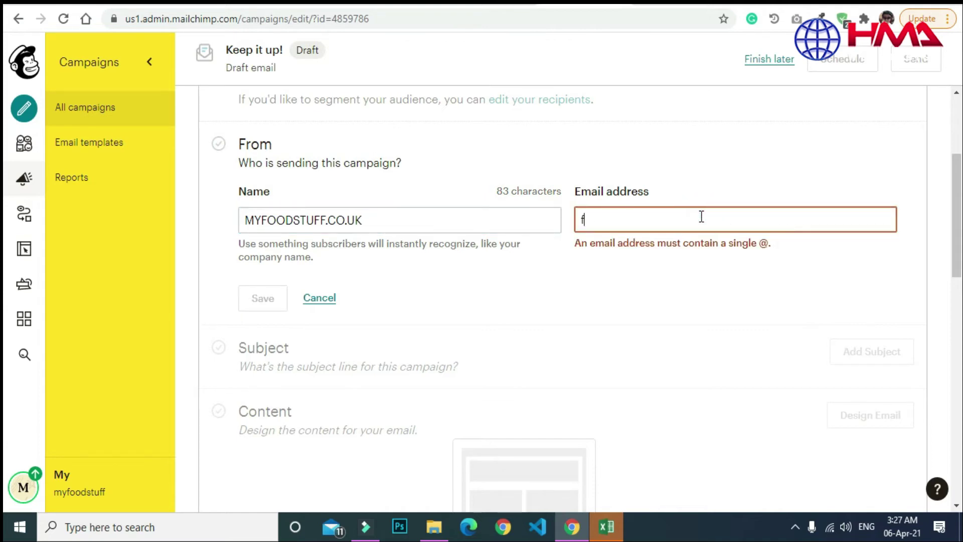
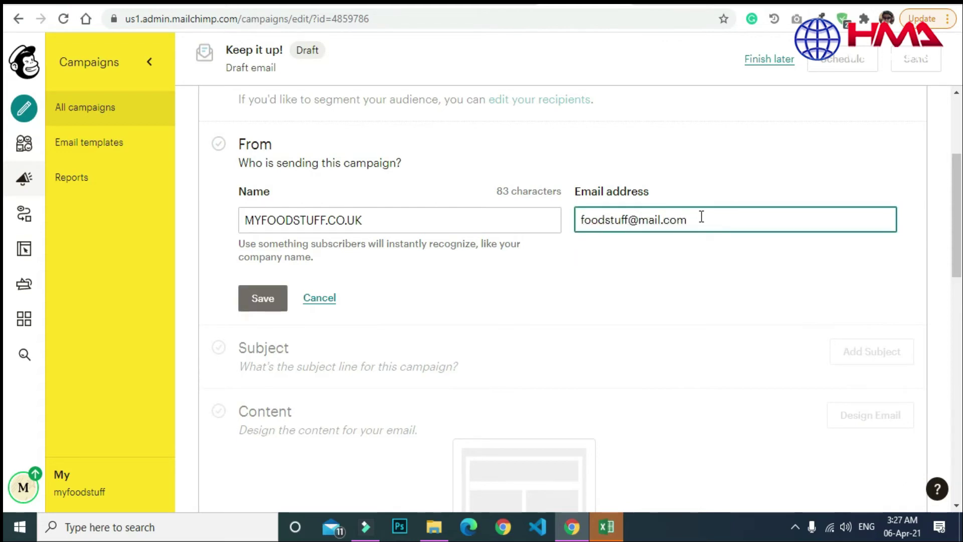
pyautogui.moveTo(482, 243); pyautogui.dragTo(314, 267)
pyautogui.click(444, 286)
pyautogui.click(270, 301)
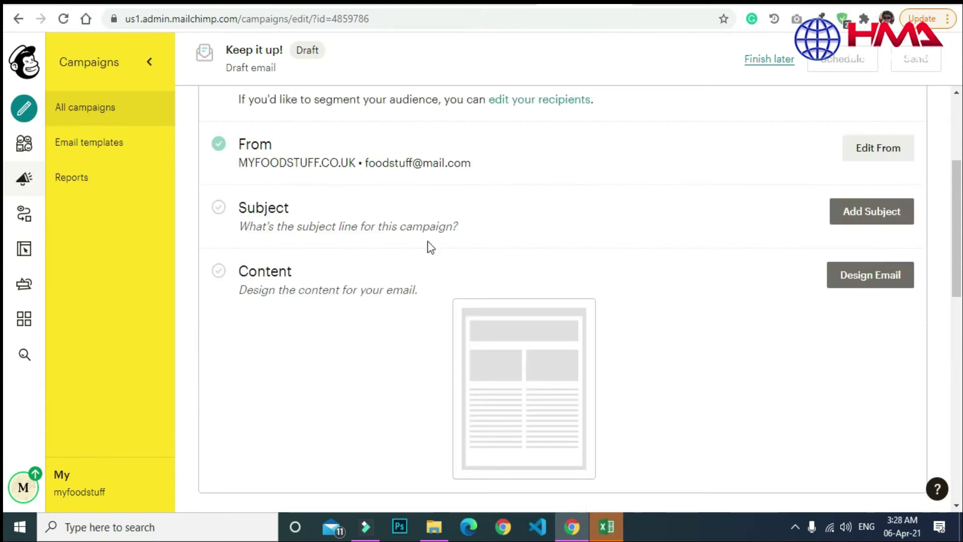
pyautogui.click(871, 213)
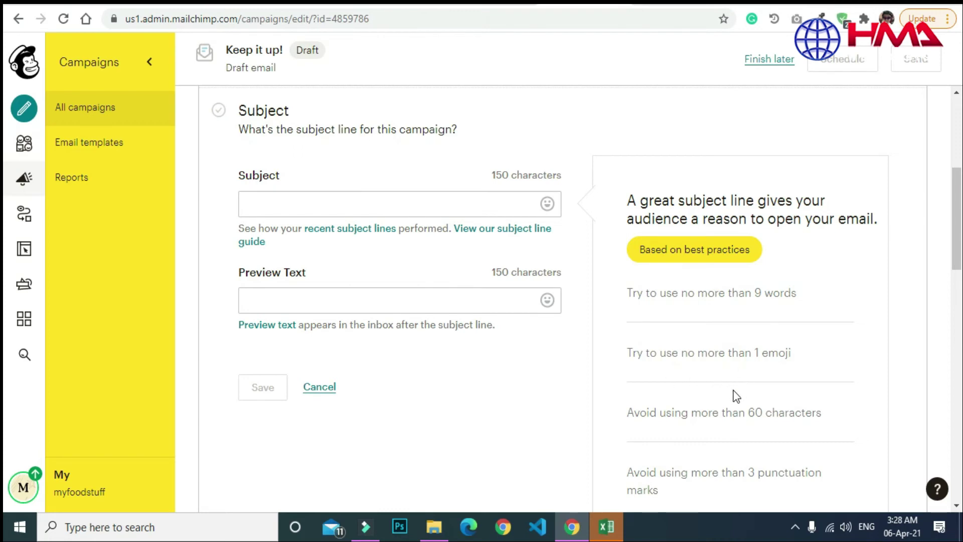
# Enter and save the subject 'Interactive Food Studies Learning Resources for Second Language Students'.
pyautogui.click(416, 202)
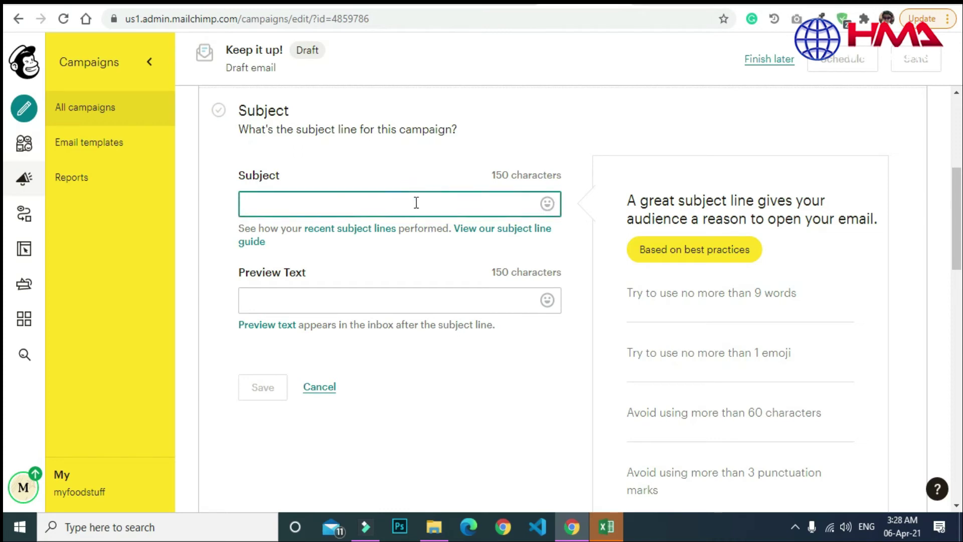
pyautogui.write('In')
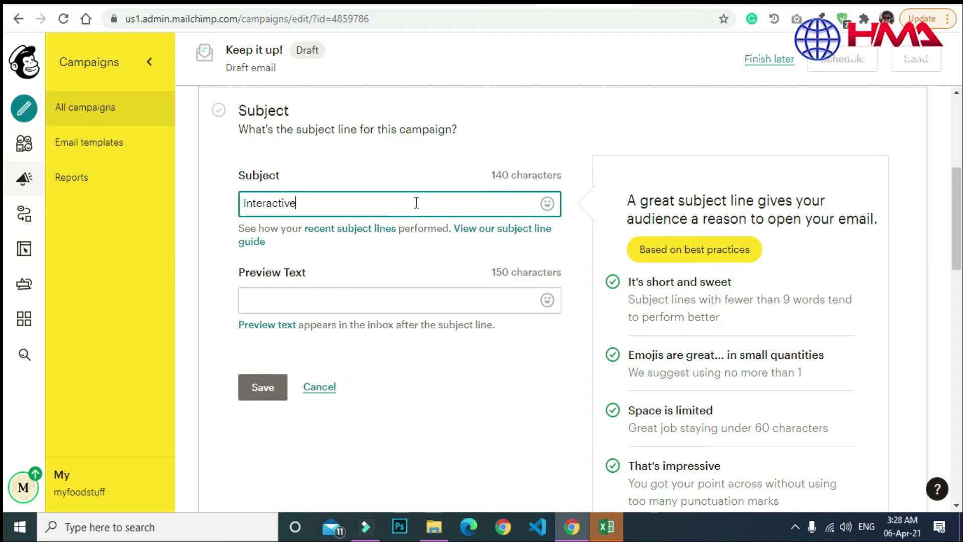
pyautogui.write('teractive Food Studies Lea')
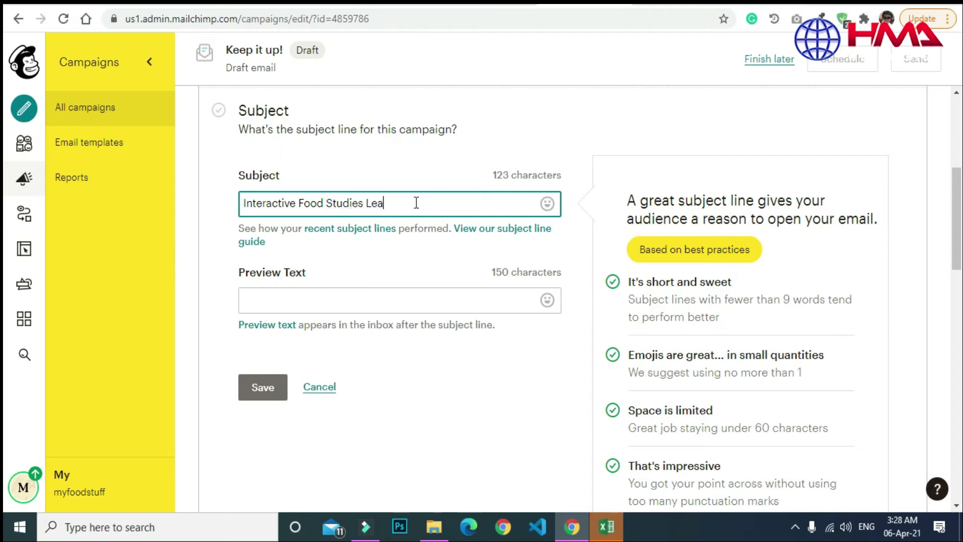
pyautogui.write('rning Resources')
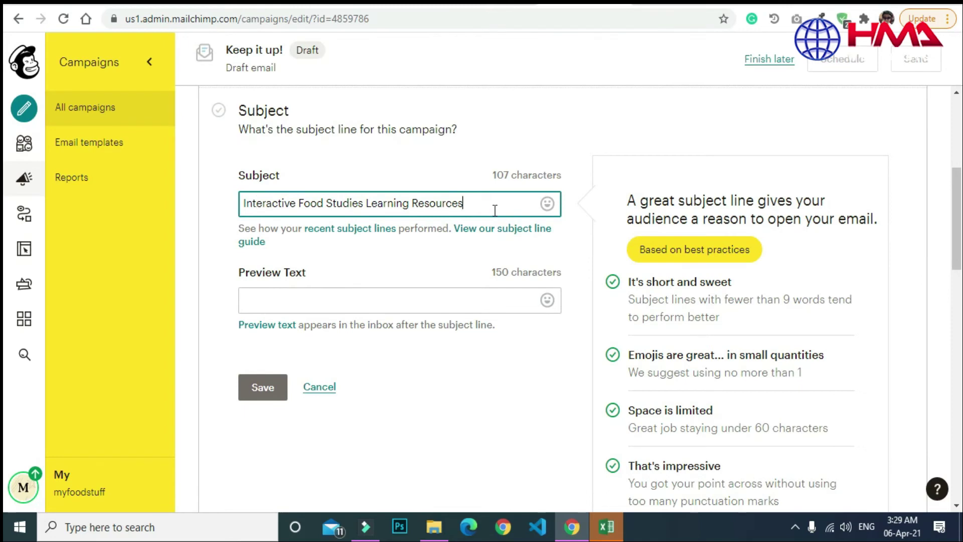
pyautogui.write('cond Languag')
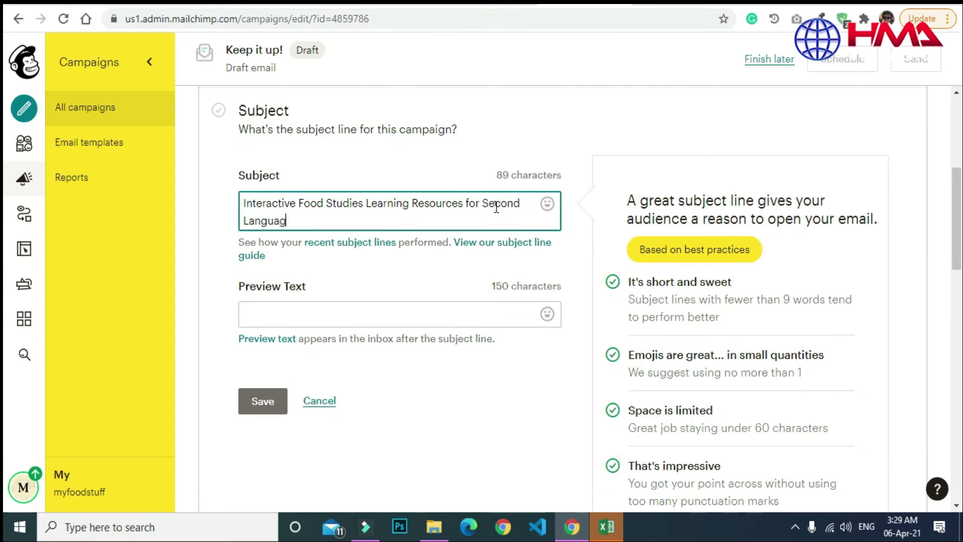
pyautogui.write('e Students')
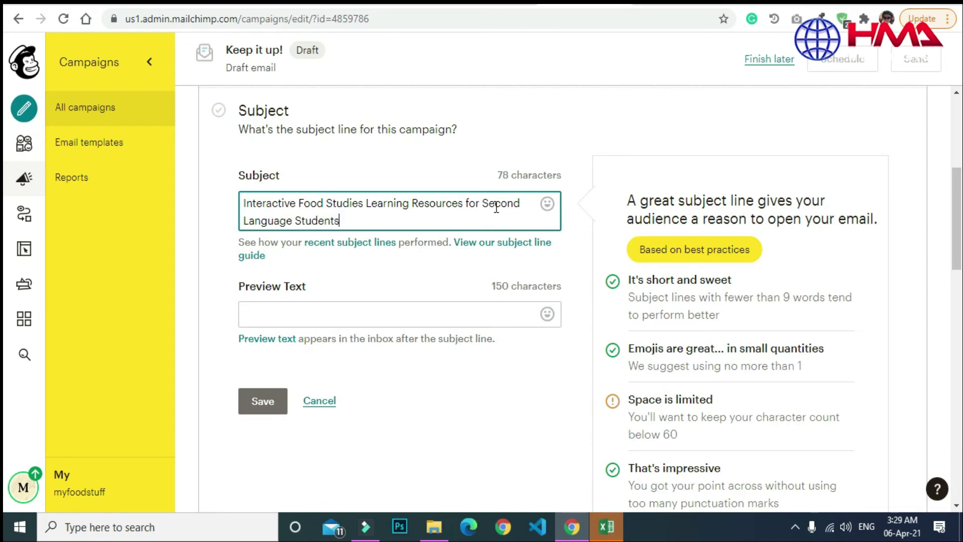
pyautogui.click(263, 400)
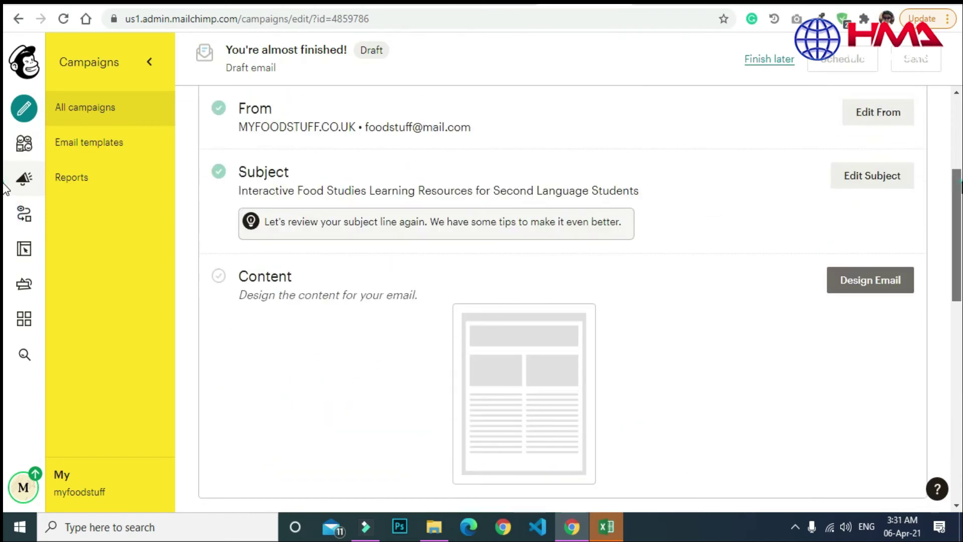
# In the classic builder, pick the saved template 'Test Email Template, Food Stuff'.
pyautogui.click(871, 277)
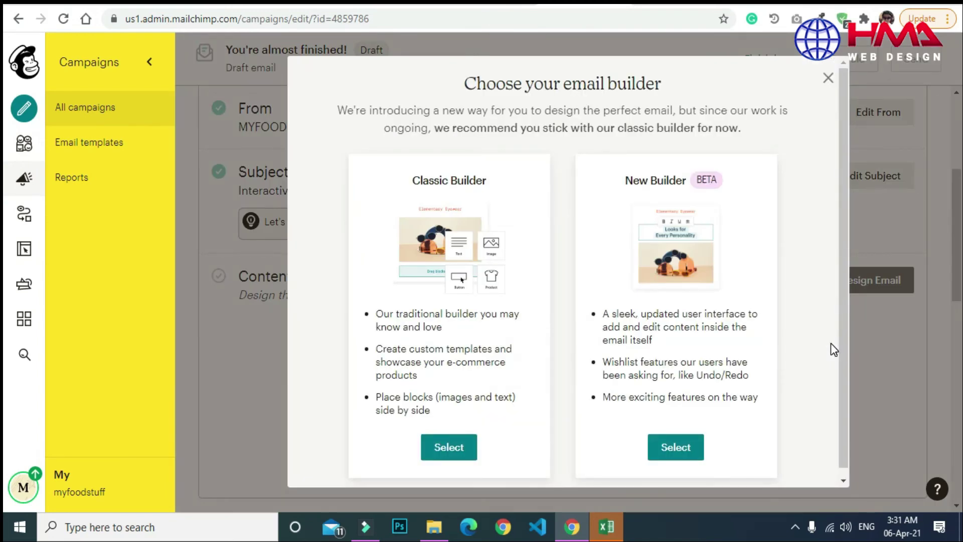
pyautogui.moveTo(843, 304); pyautogui.dragTo(843, 332)
pyautogui.click(448, 441)
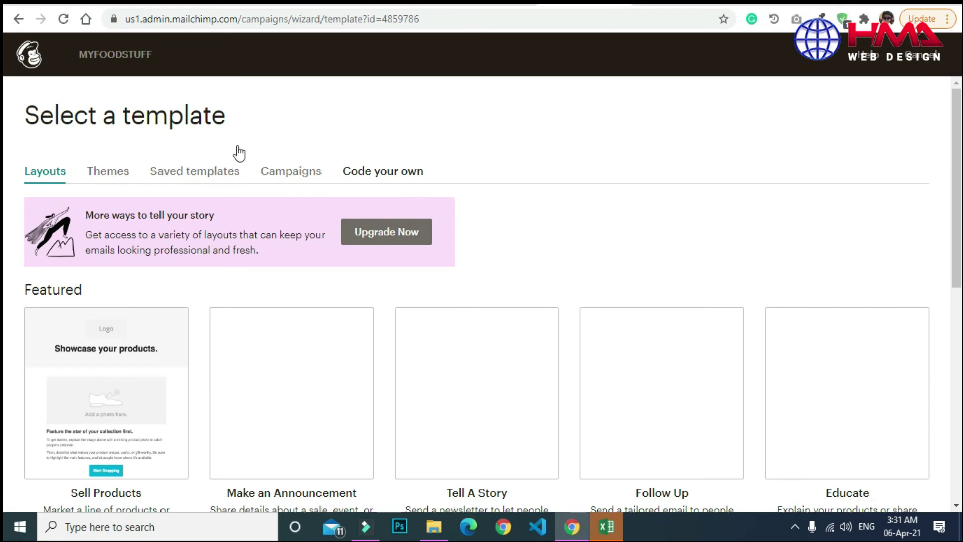
pyautogui.click(195, 174)
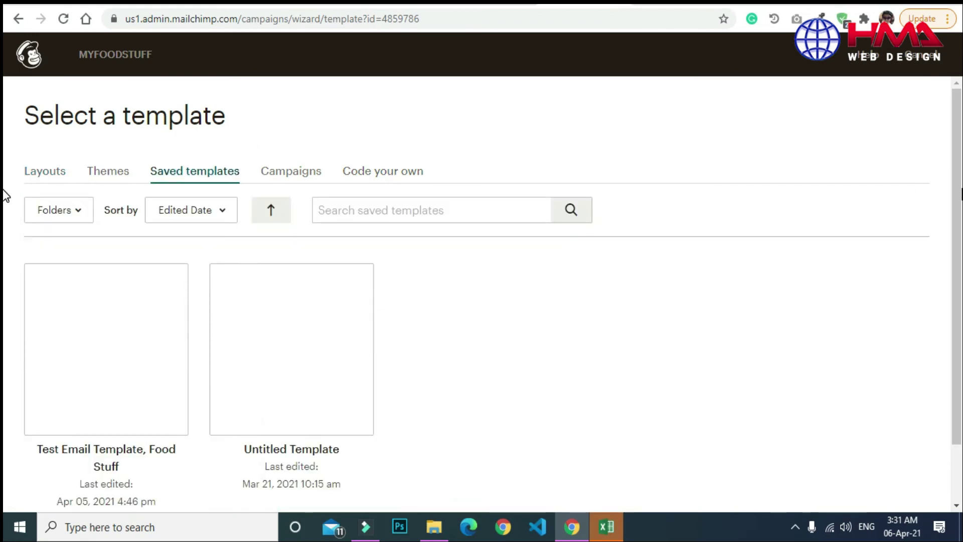
pyautogui.scroll(-1, 4, 195)
pyautogui.moveTo(91, 269)
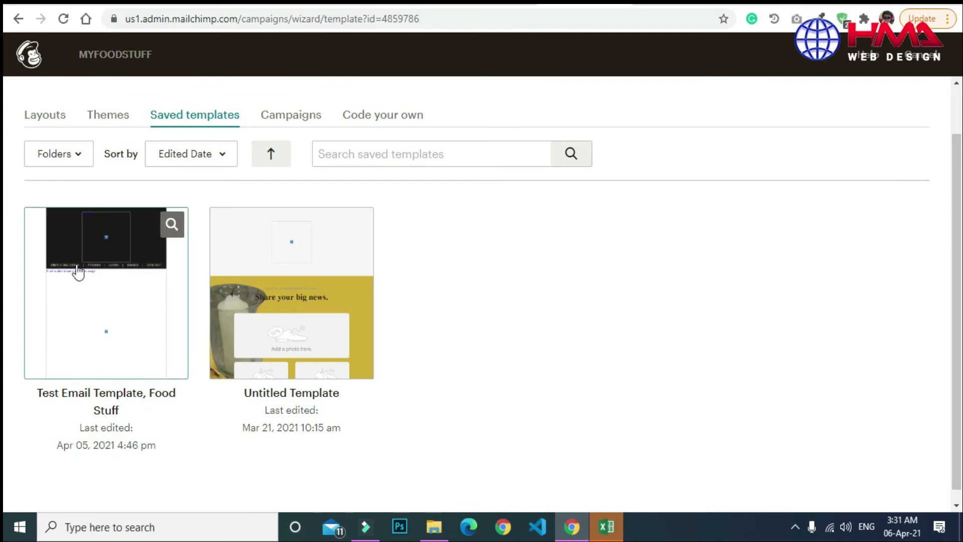
pyautogui.click(110, 312)
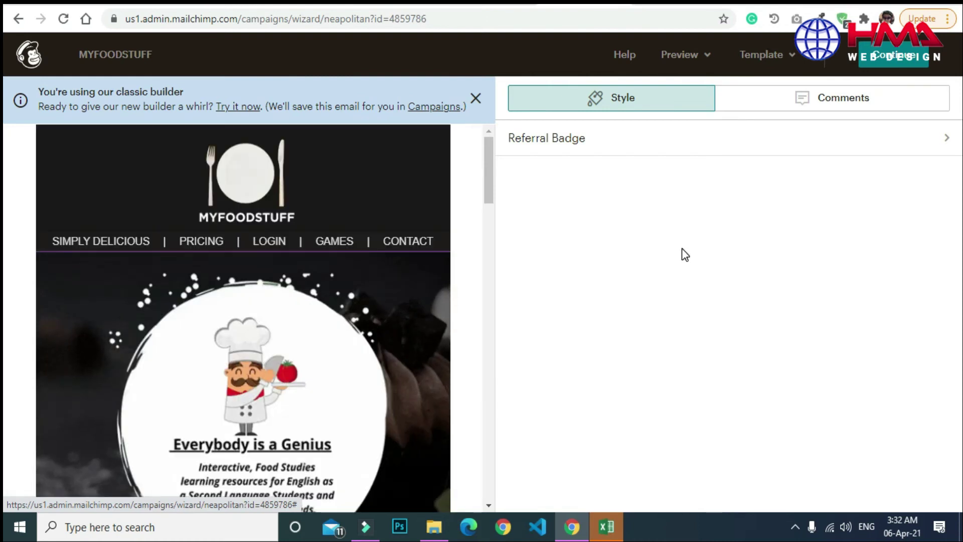
# Dismiss the classic-builder notice, review the Food Stuff design, and return to the campaign.
pyautogui.click(476, 99)
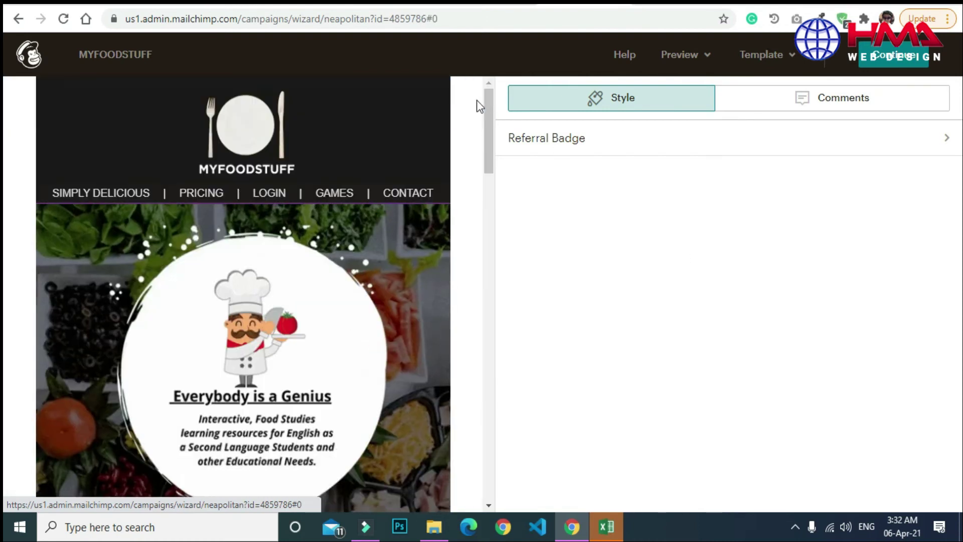
pyautogui.moveTo(487, 129); pyautogui.dragTo(488, 101)
pyautogui.click(892, 54)
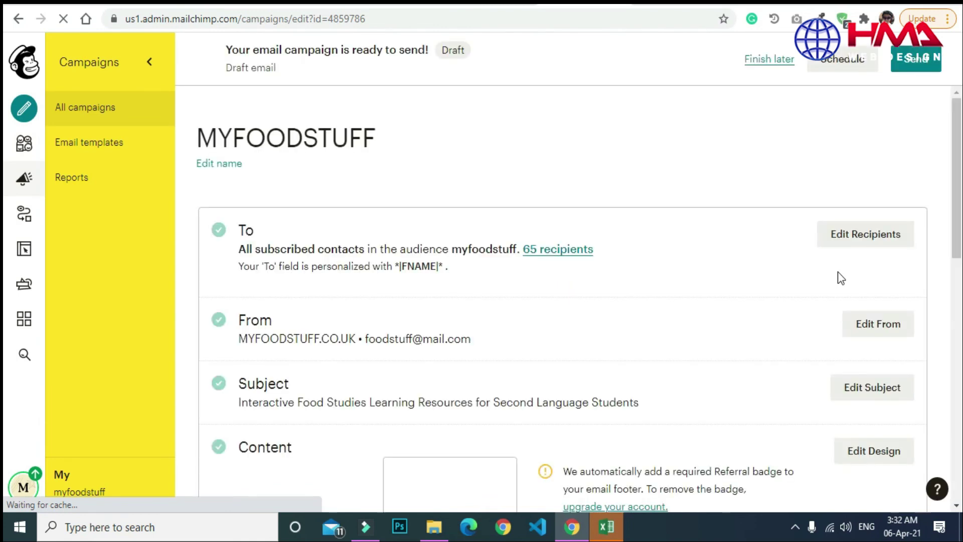
# Review the campaign checklist and open scheduling, showing delivery on April 6 2021.
pyautogui.scroll(-1, 956, 161)
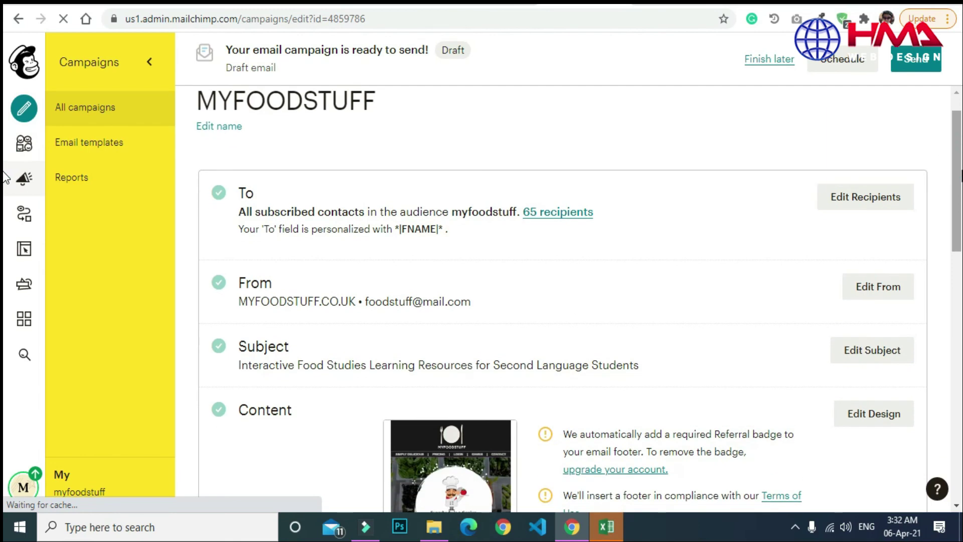
pyautogui.scroll(-6, 4, 178)
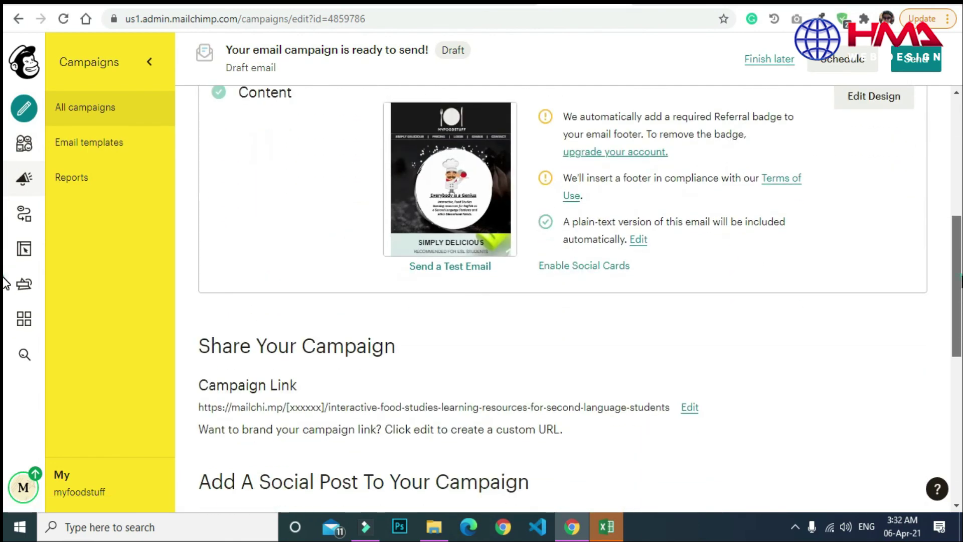
pyautogui.scroll(-3, 4, 283)
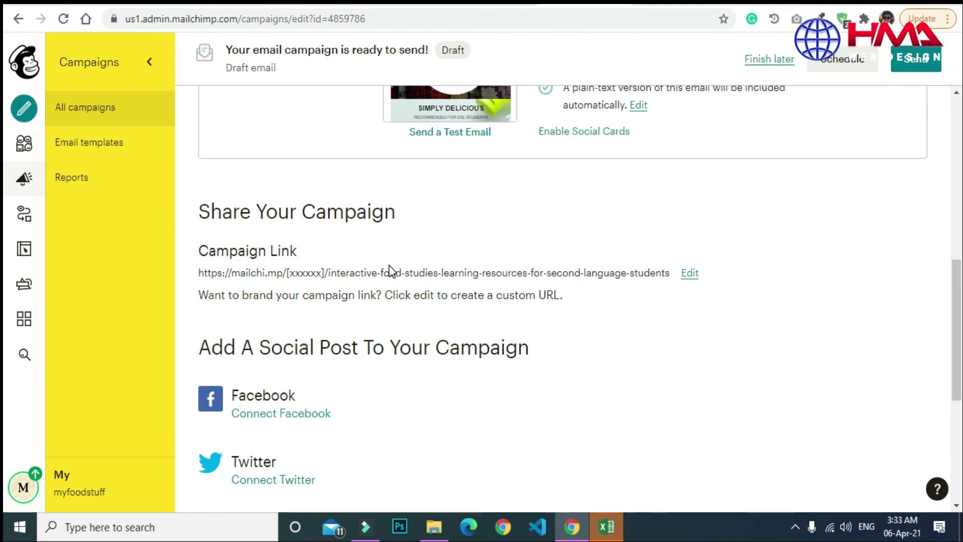
pyautogui.scroll(-3, 441, 314)
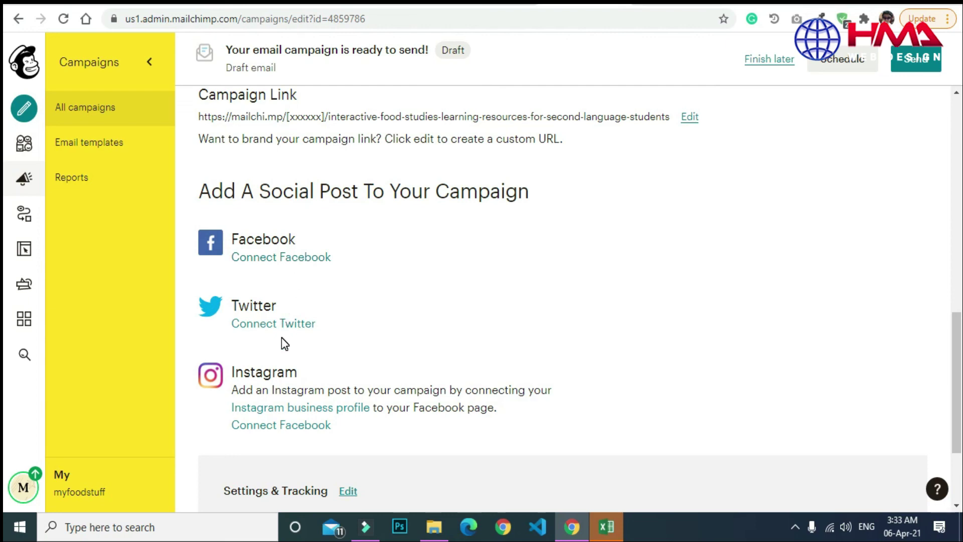
pyautogui.scroll(-3, 6, 372)
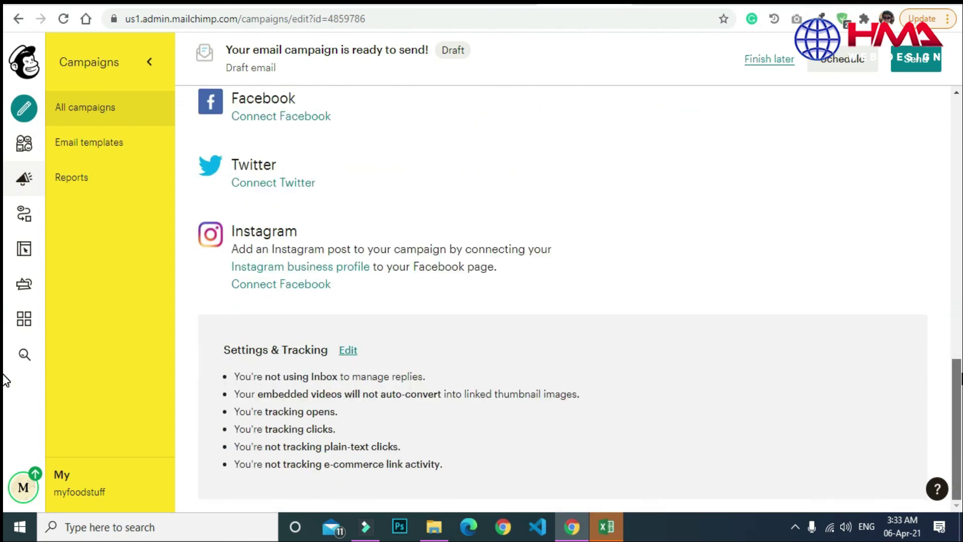
pyautogui.scroll(10, 5, 387)
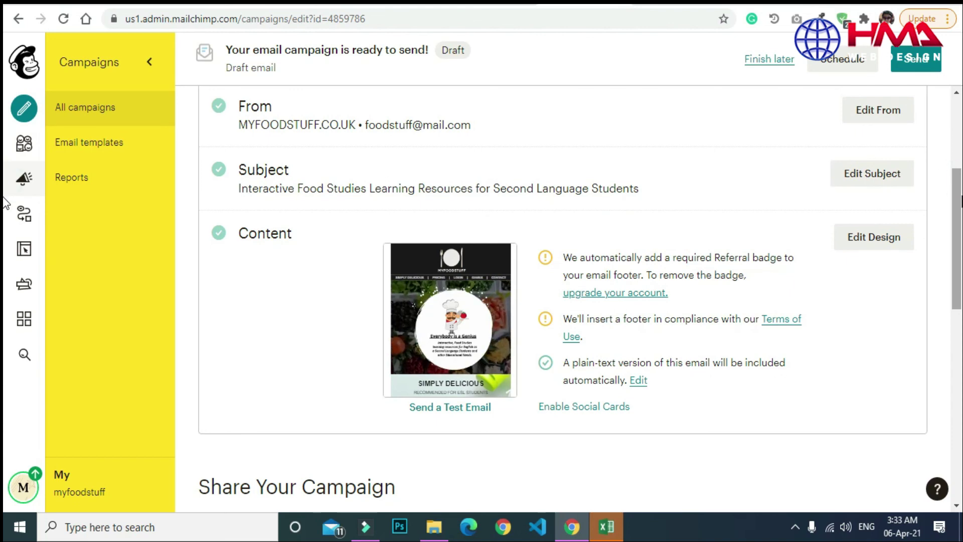
pyautogui.scroll(4, 5, 201)
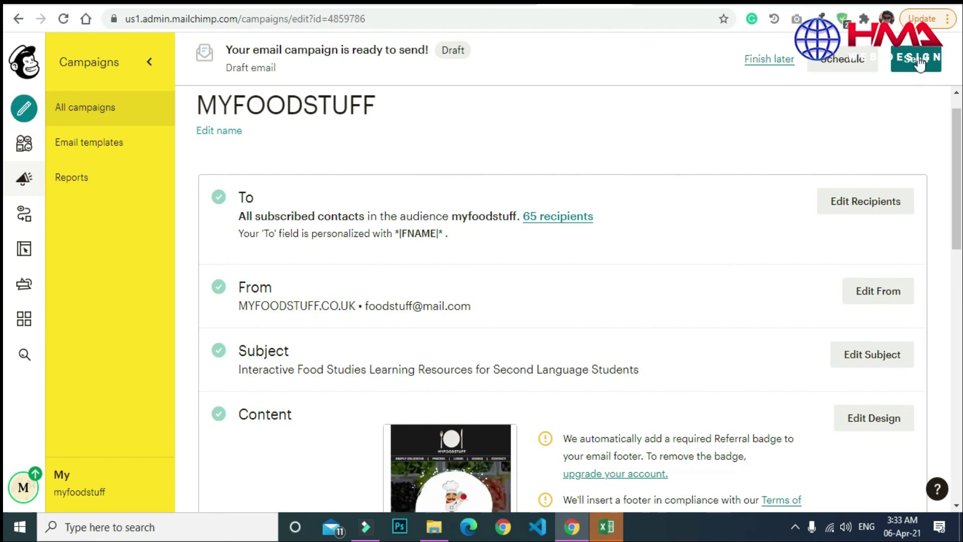
pyautogui.scroll(-15, 4, 166)
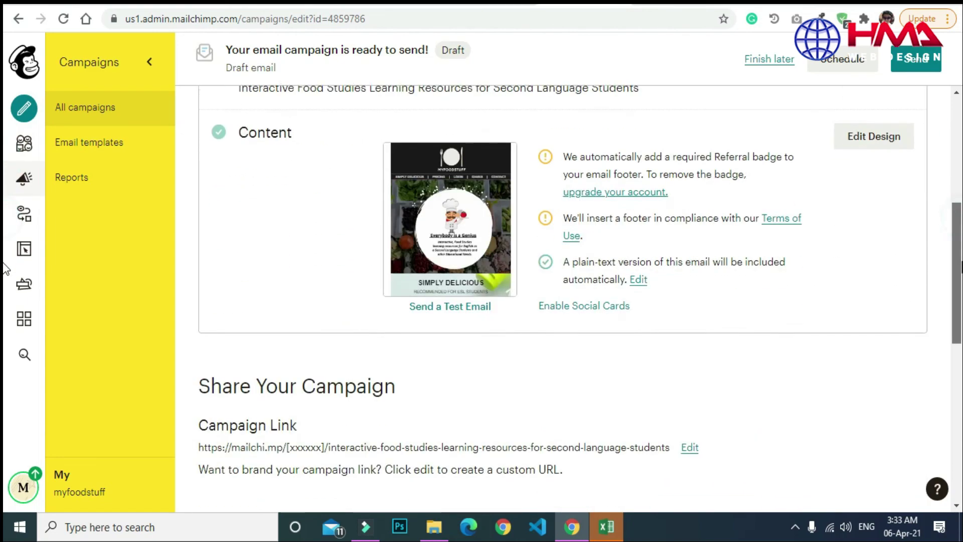
pyautogui.scroll(15, 4, 392)
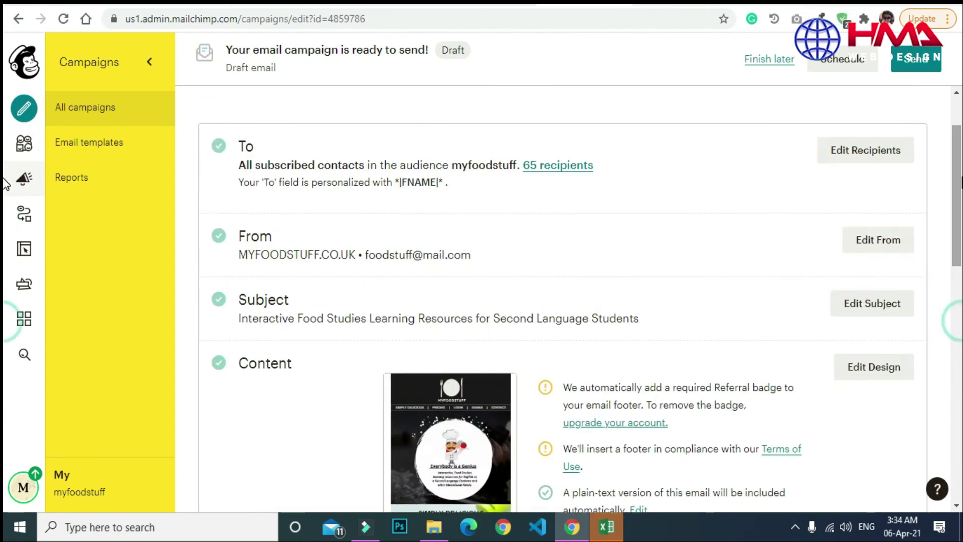
pyautogui.click(841, 60)
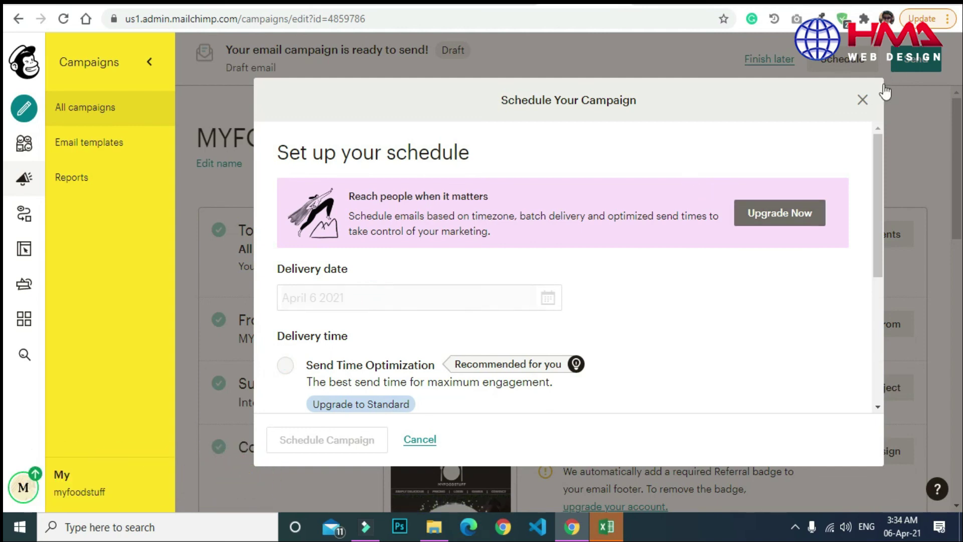
# Close the scheduling dialog without scheduling and go to the All campaigns list.
pyautogui.click(863, 101)
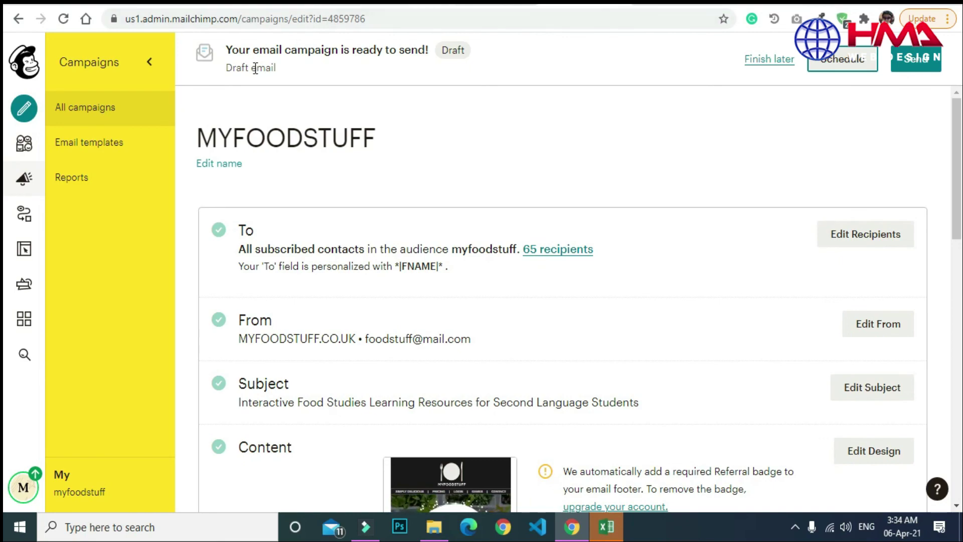
pyautogui.moveTo(961, 161); pyautogui.dragTo(961, 138)
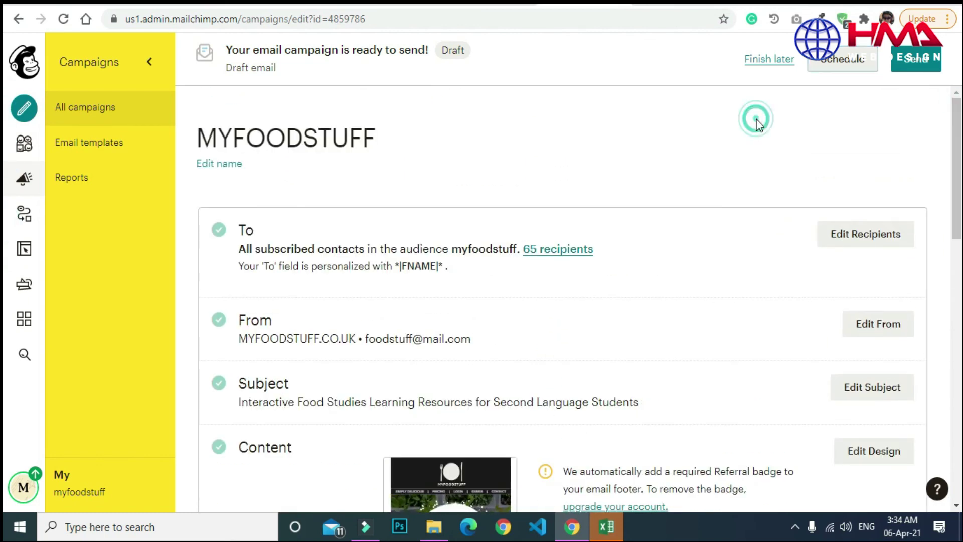
pyautogui.click(102, 115)
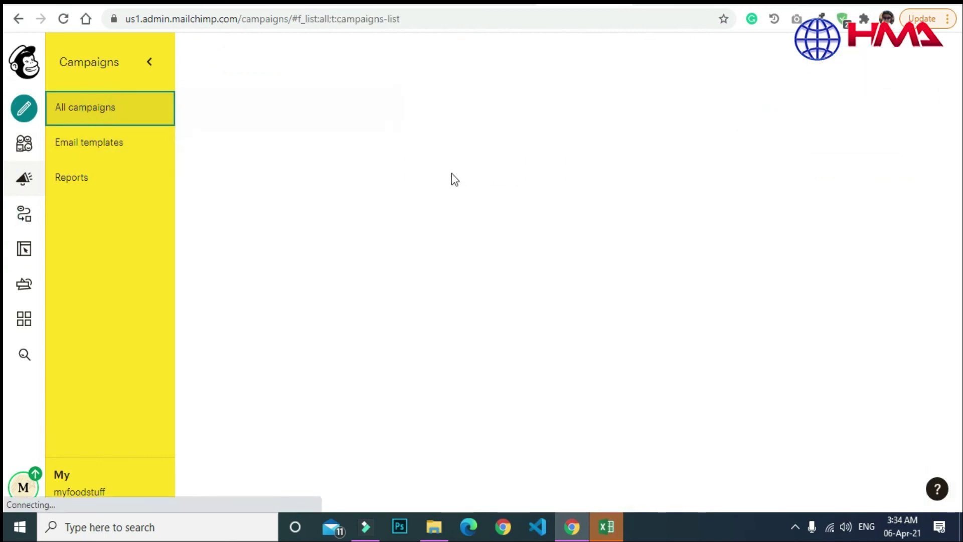